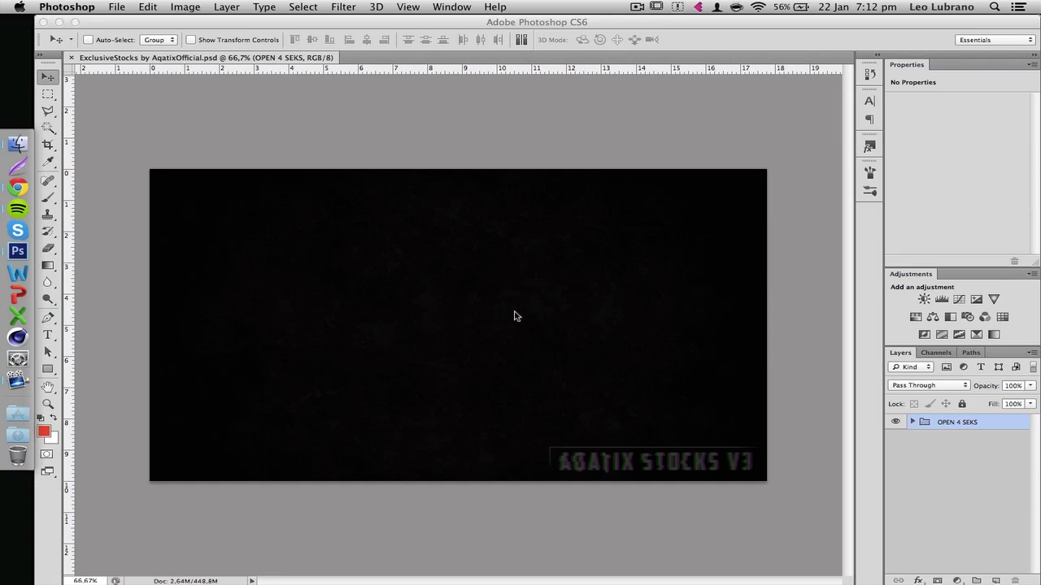
# - Open soar tut.png from Finder's Renders folder in Photoshop as Layer 0
pyautogui.hotkey('ctrl', 'Up')
pyautogui.click(593, 417)
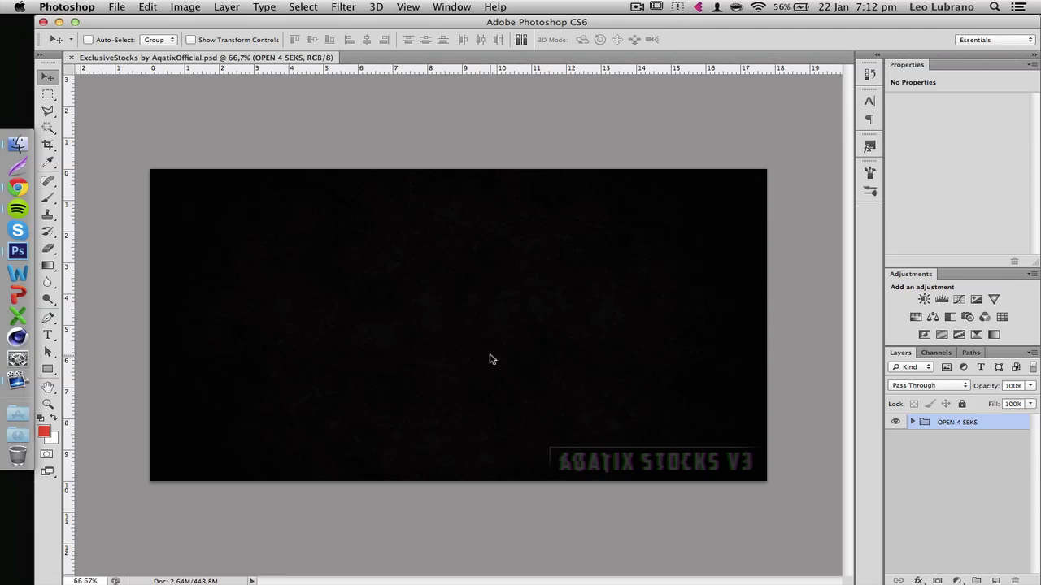
pyautogui.click(18, 144)
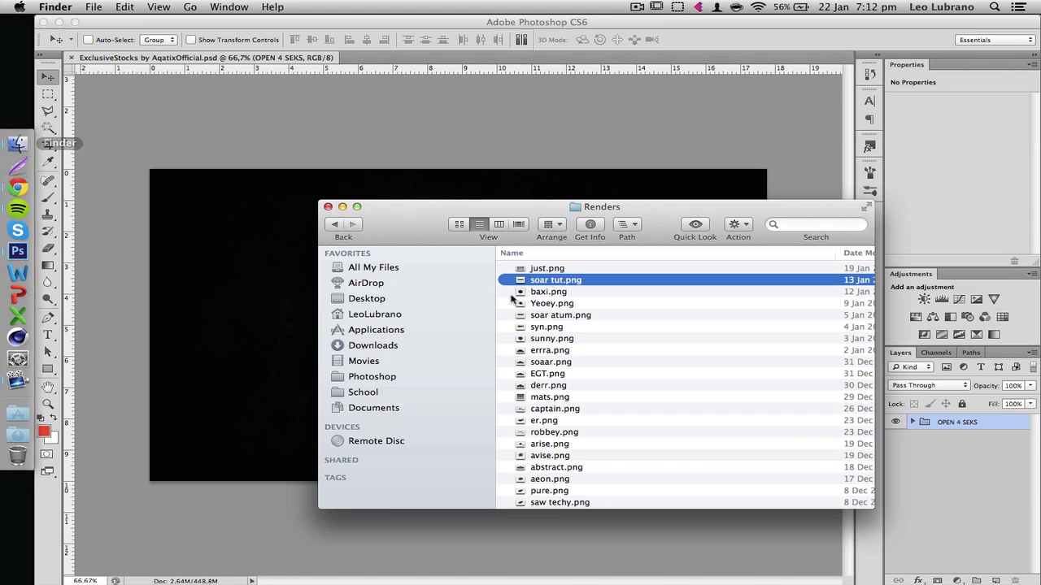
pyautogui.click(20, 252)
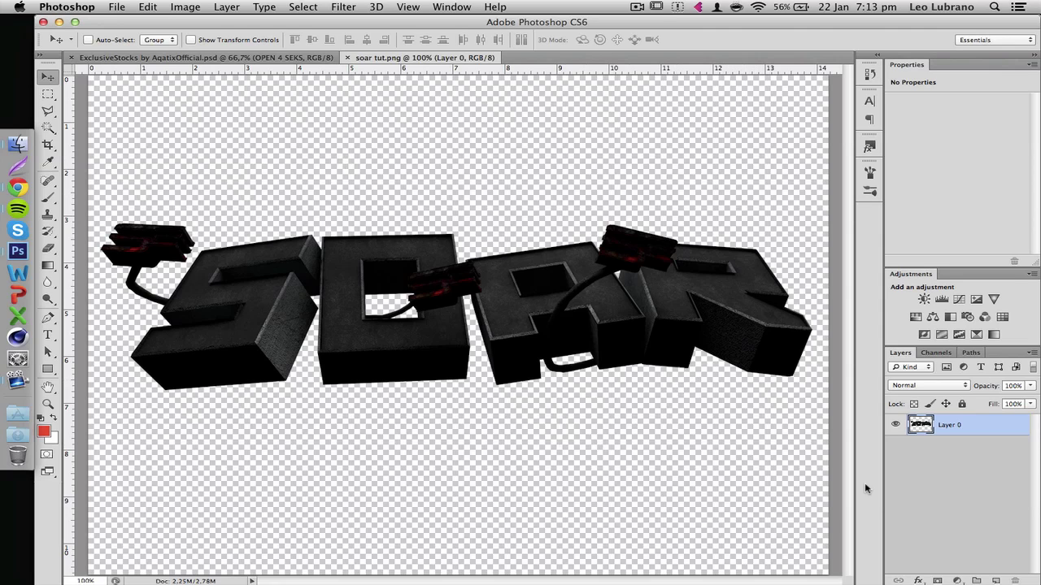
# - Add a new Layer 1 beneath the render and fill it with black
pyautogui.keyDown('super'); pyautogui.click(997, 580); pyautogui.keyUp('super')
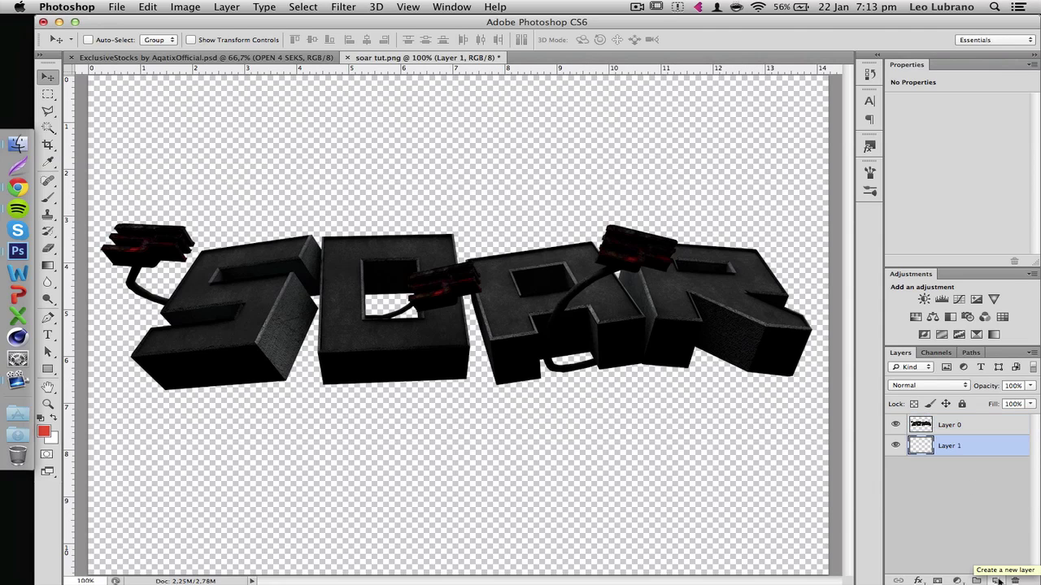
pyautogui.press('Delete')
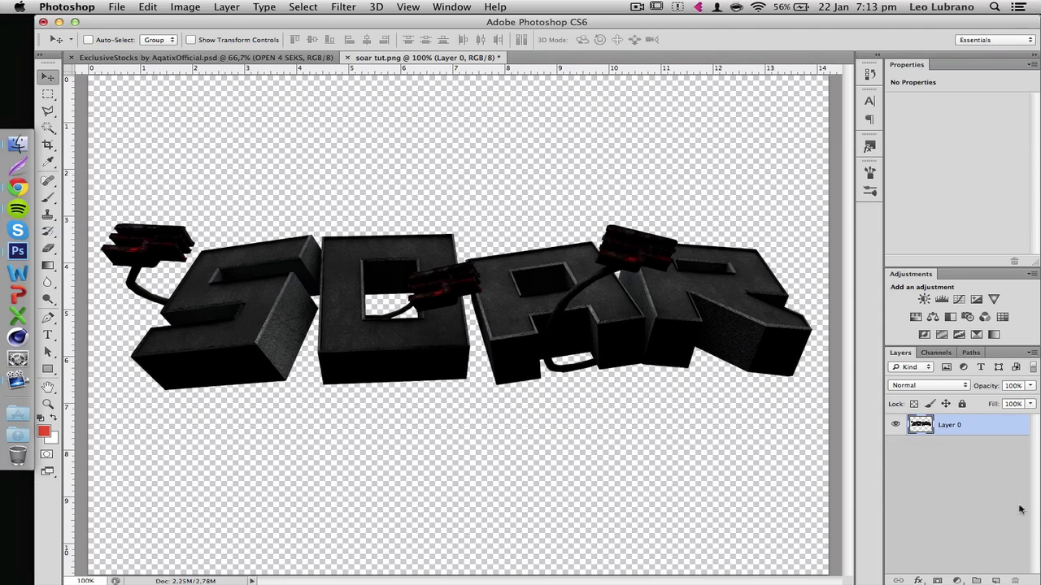
pyautogui.keyDown('super'); pyautogui.click(997, 581); pyautogui.keyUp('super')
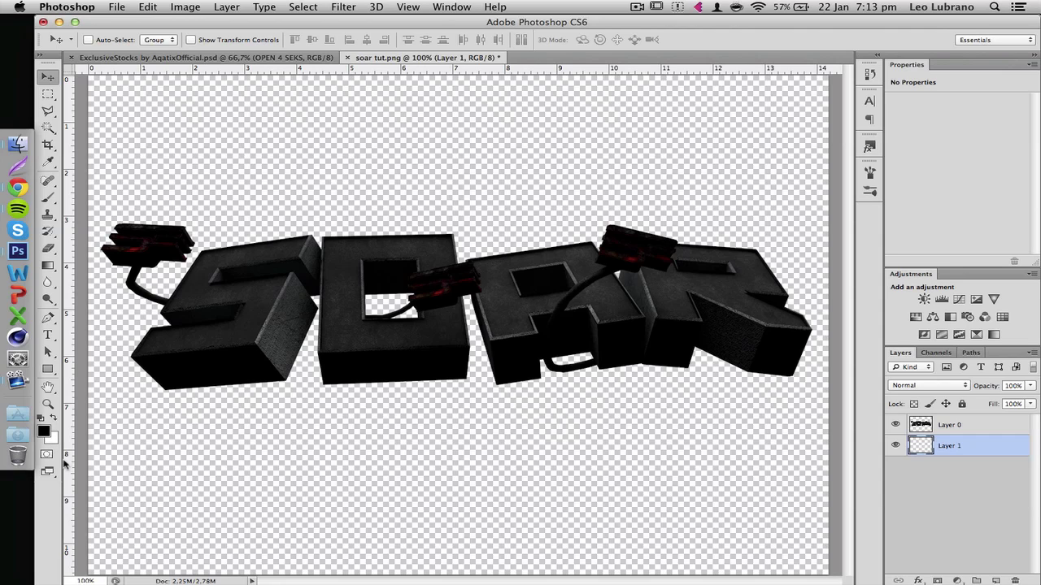
pyautogui.hotkey('alt', 'BackSpace')
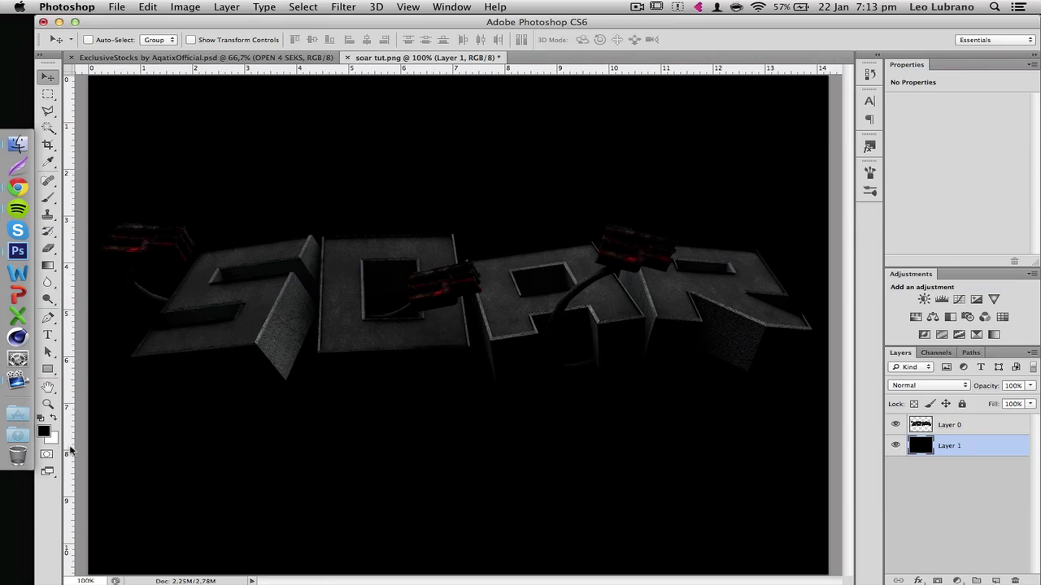
pyautogui.hotkey('ctrl', 'z')
pyautogui.hotkey('ctrl', 'z')
pyautogui.hotkey('ctrl', 'z')
pyautogui.hotkey('ctrl', 'z')
# - Keep black as the foreground colour and check the backdrop by briefly inverting it to white
pyautogui.click(44, 431)
pyautogui.click(793, 377)
pyautogui.press('Escape')
pyautogui.press('v')
pyautogui.press('super+minus')
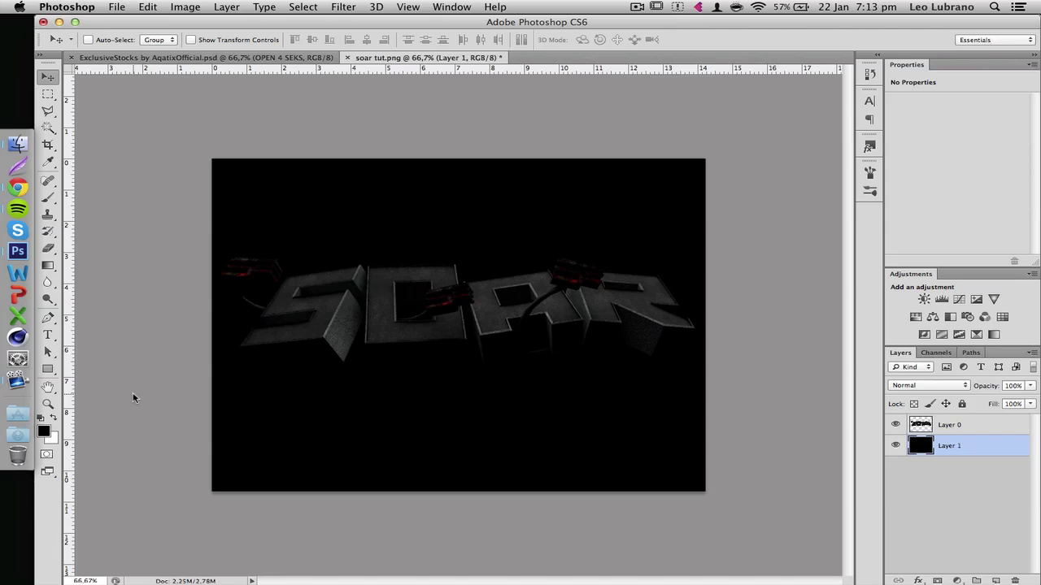
pyautogui.press('super+i')
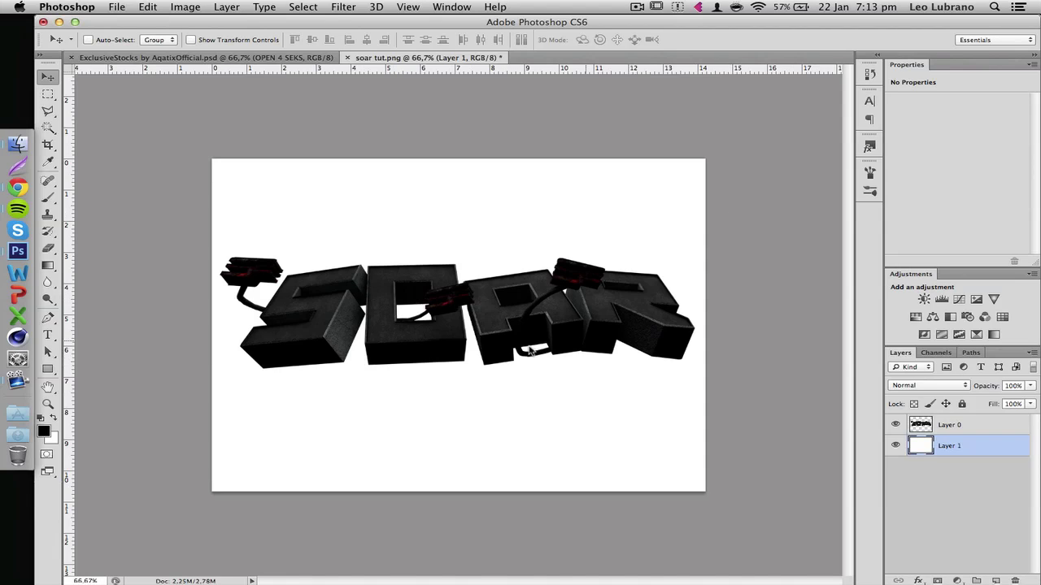
pyautogui.press('super+i')
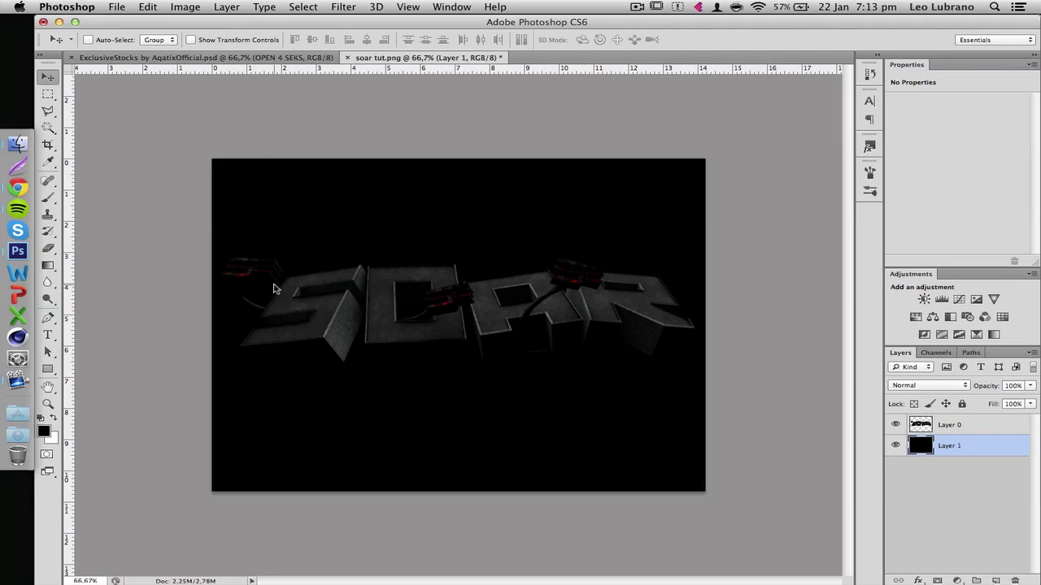
pyautogui.press('super+plus')
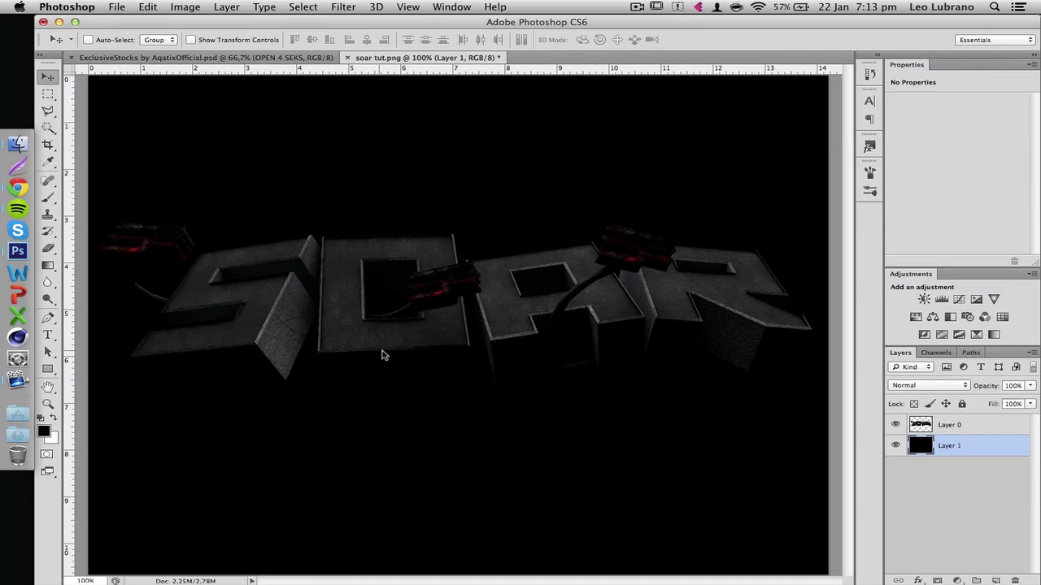
# - Duplicate Layer 0 and apply the Glowing Edges filter from the Filter Gallery to the copy
pyautogui.click(948, 430)
pyautogui.press('super+j')
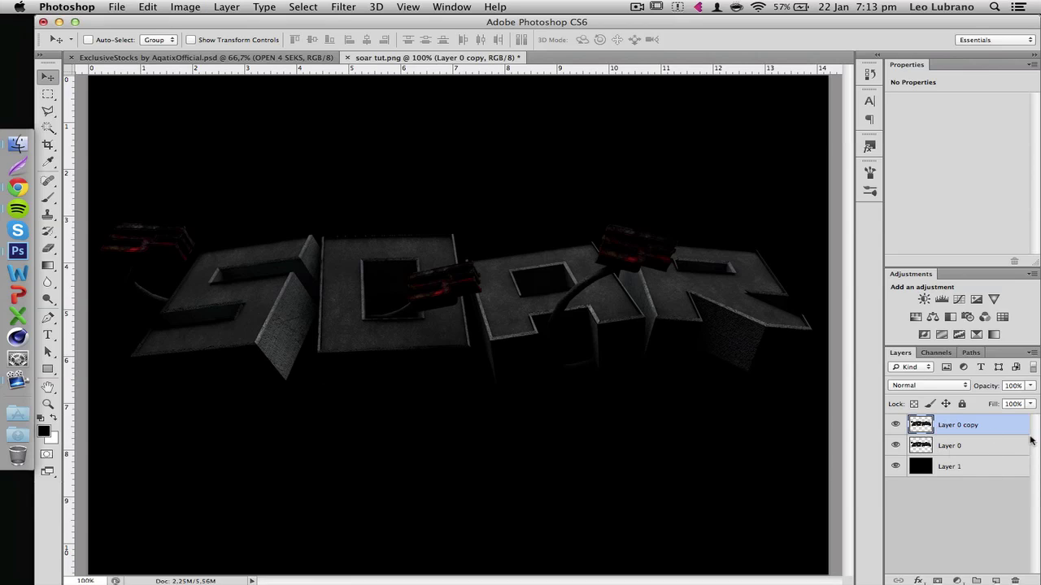
pyautogui.click(341, 6)
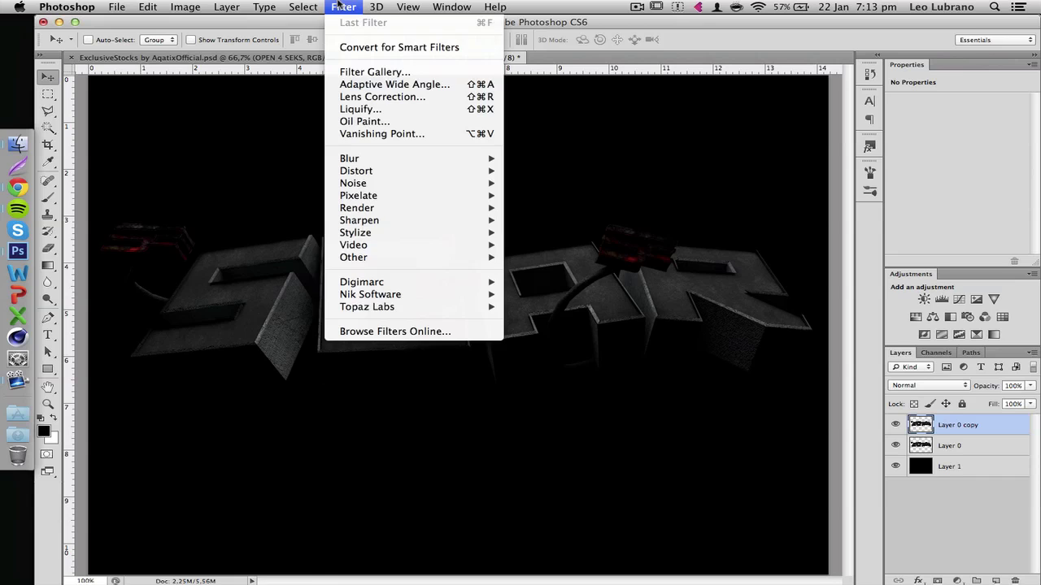
pyautogui.click(362, 73)
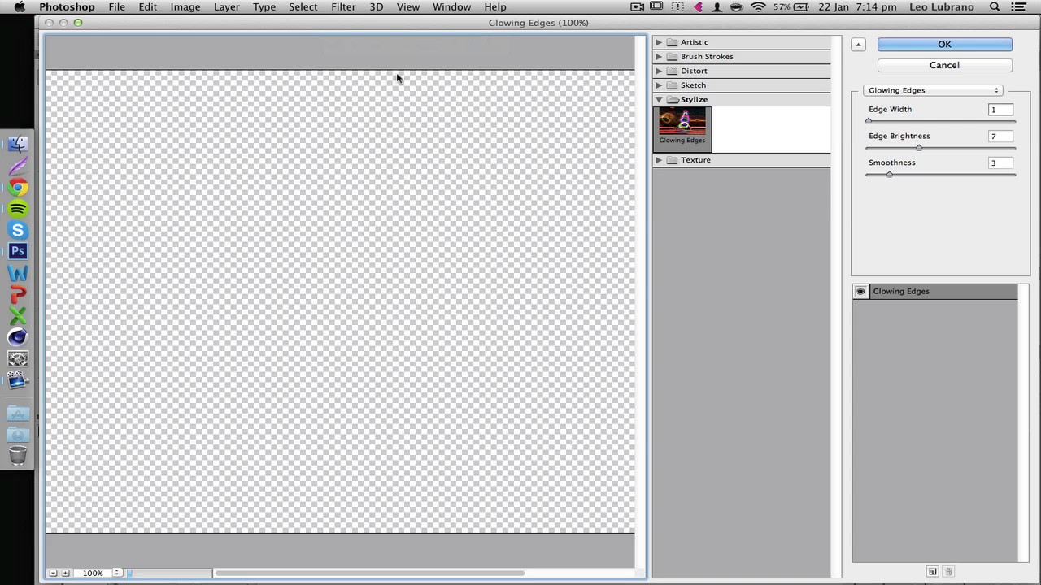
pyautogui.click(672, 99)
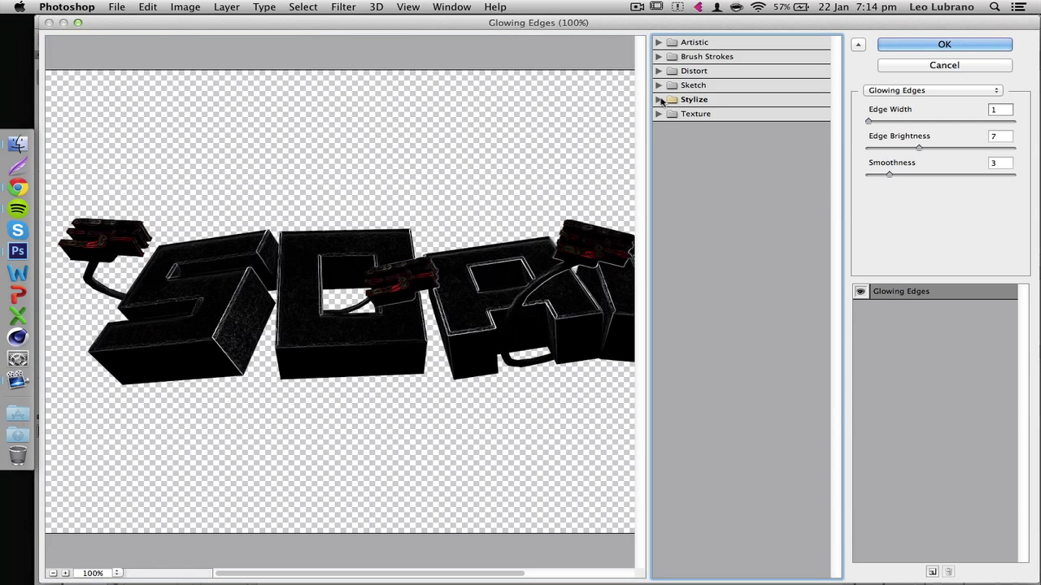
pyautogui.click(672, 99)
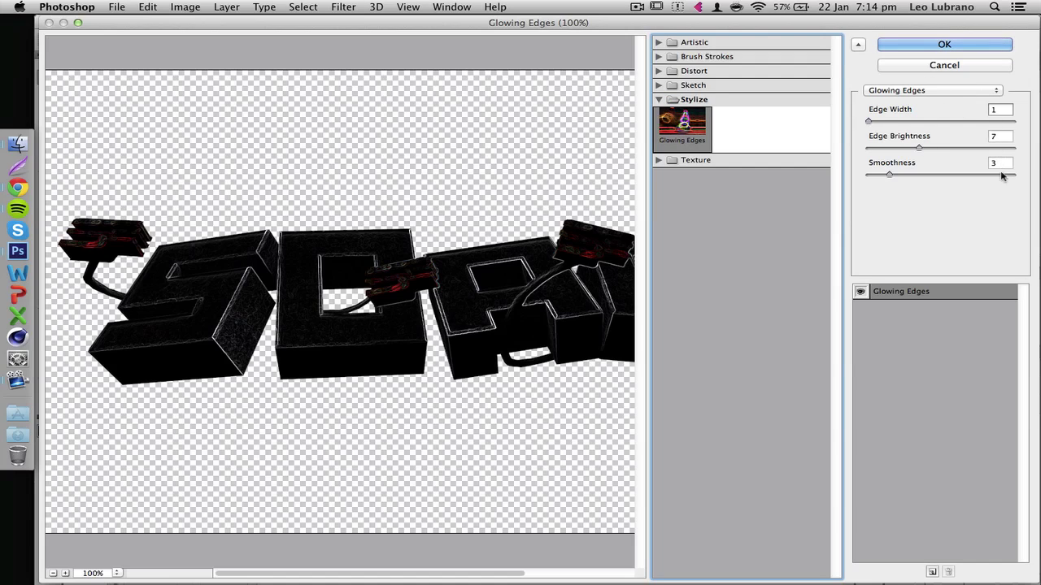
pyautogui.click(958, 50)
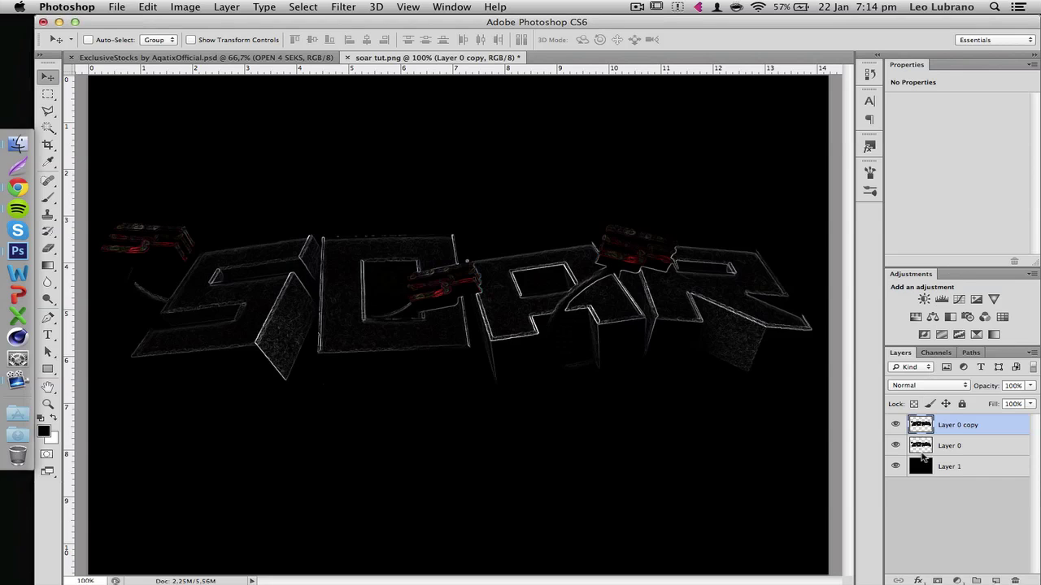
# - Blend the glowing-edges copy in Overlay at low opacity and merge it into the render
pyautogui.click(924, 386)
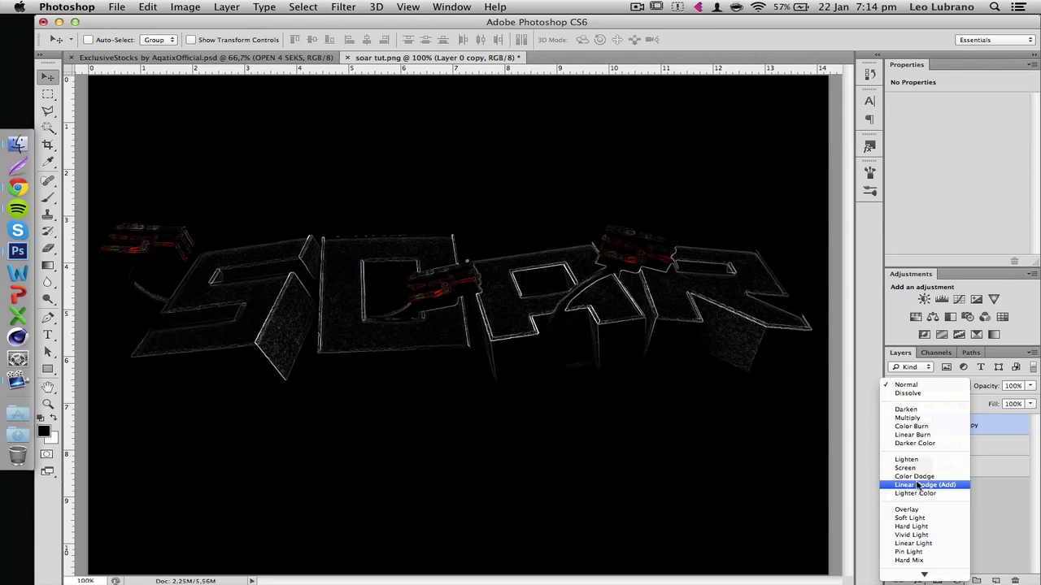
pyautogui.click(917, 511)
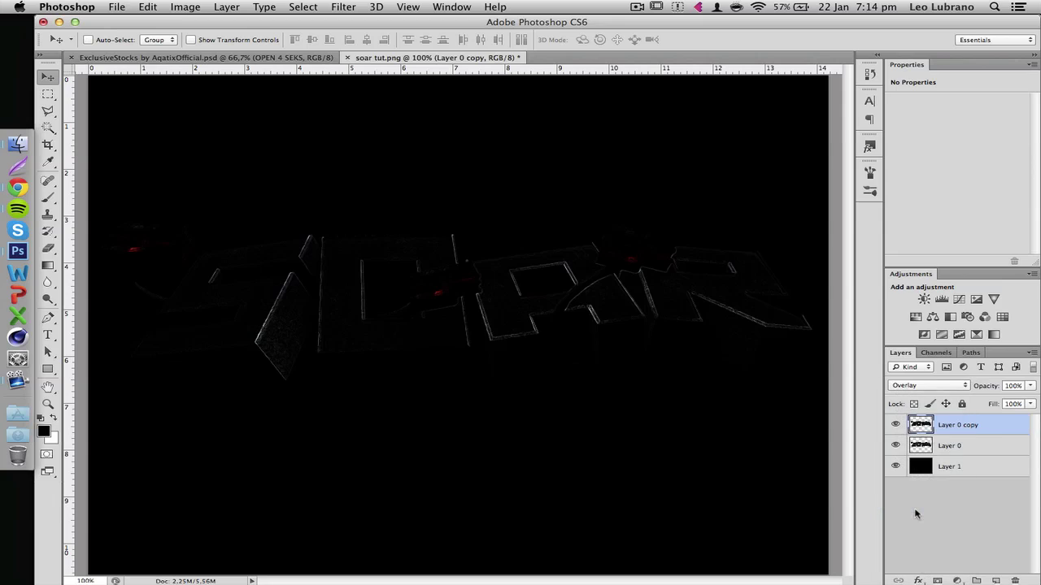
pyautogui.moveTo(984, 389); pyautogui.dragTo(938, 391)
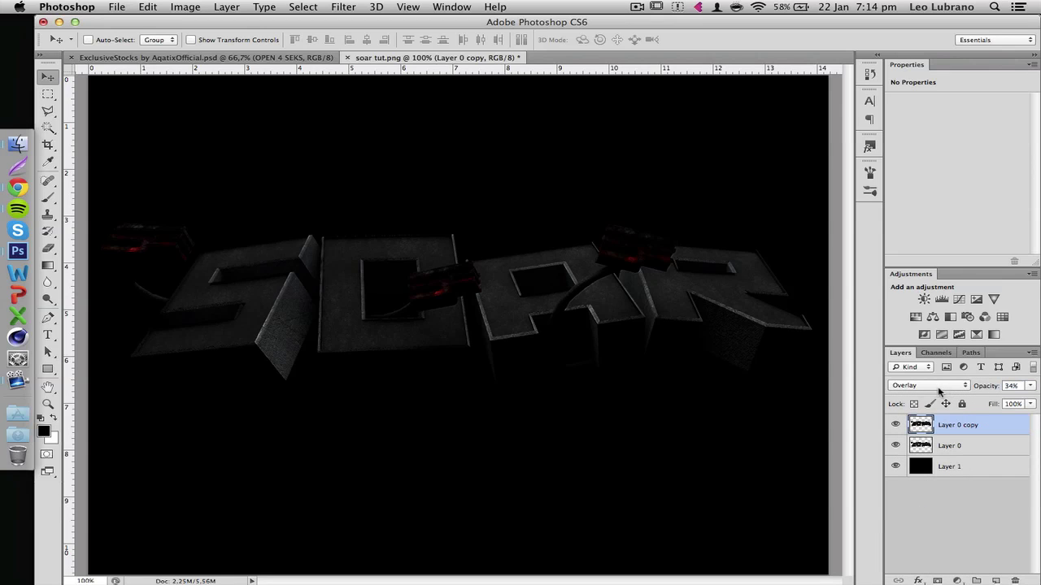
pyautogui.click(896, 424)
pyautogui.click(895, 425)
pyautogui.click(896, 425)
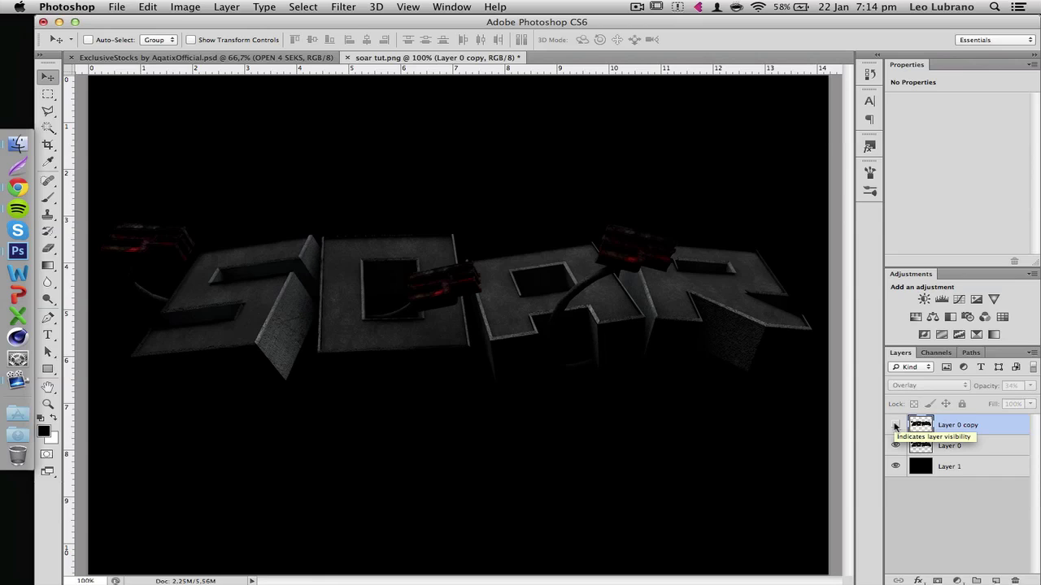
pyautogui.click(896, 424)
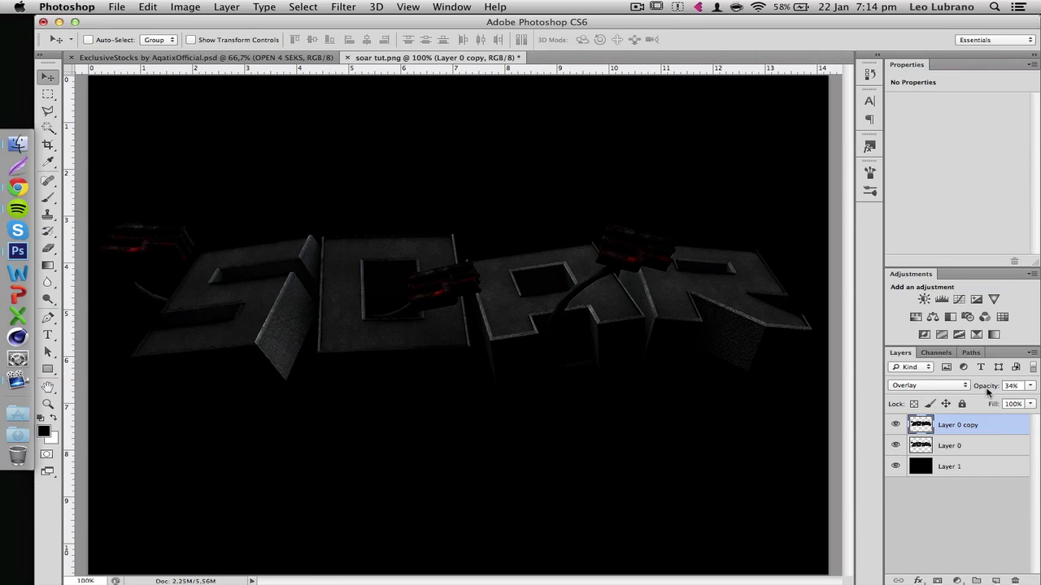
pyautogui.moveTo(988, 391); pyautogui.dragTo(982, 389)
pyautogui.press('super+e')
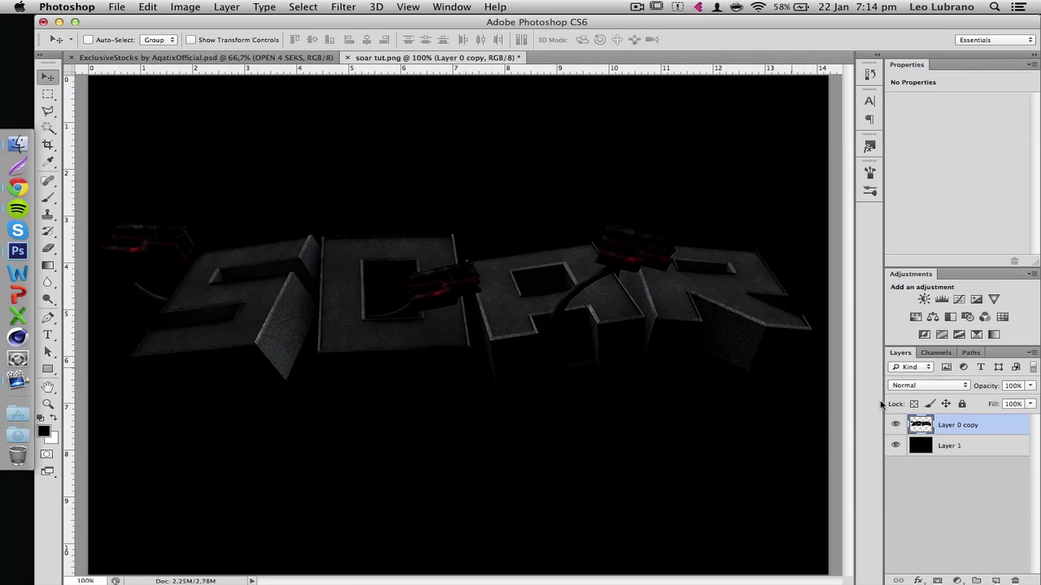
# - Add a new Layer 2 with the SOAR letter shapes filled in white
pyautogui.click(995, 580)
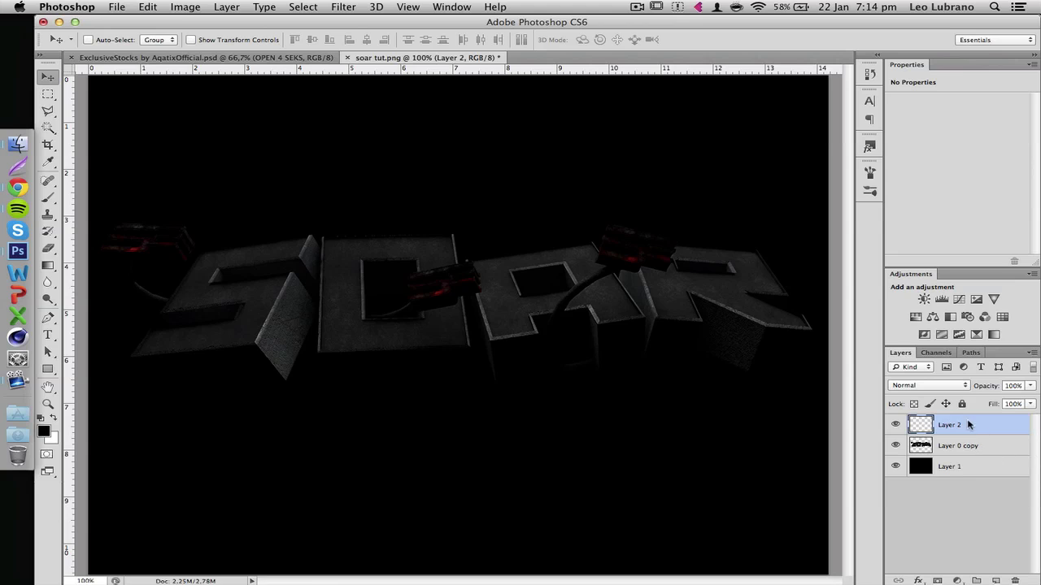
pyautogui.keyDown('super'); pyautogui.click(919, 447); pyautogui.keyUp('super')
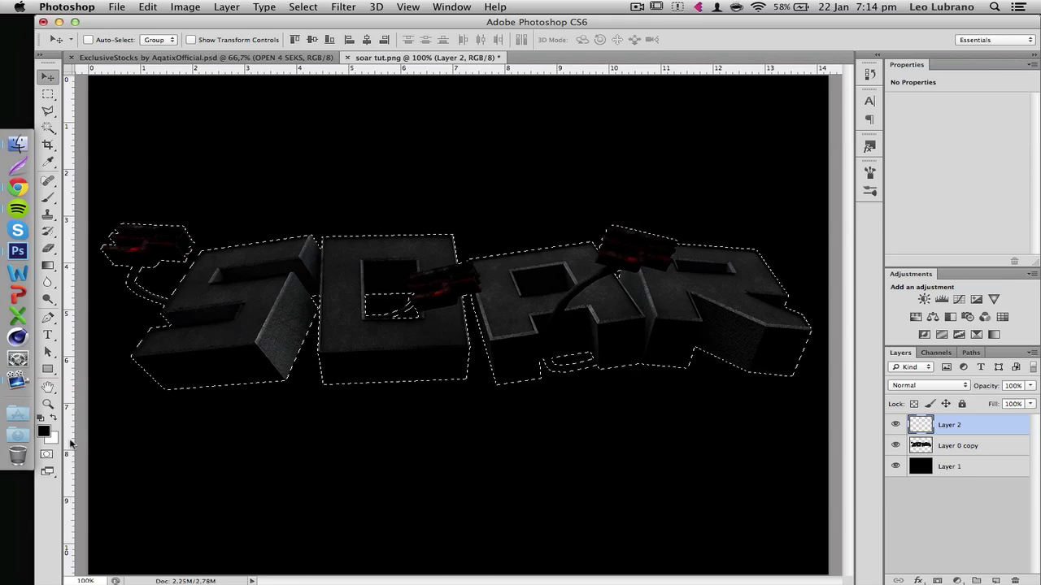
pyautogui.press('super+BackSpace')
pyautogui.press('super+d')
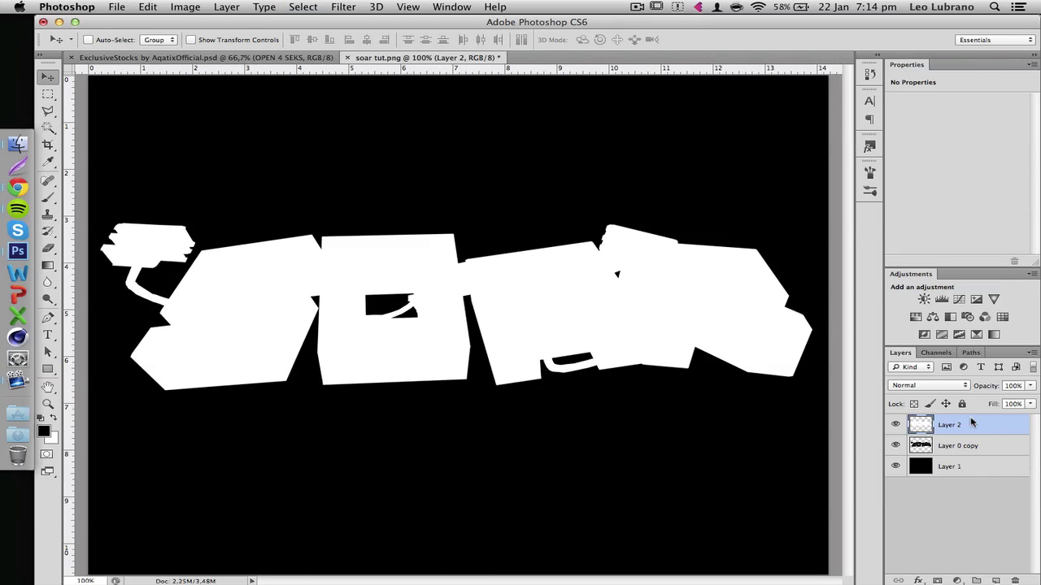
pyautogui.click(896, 424)
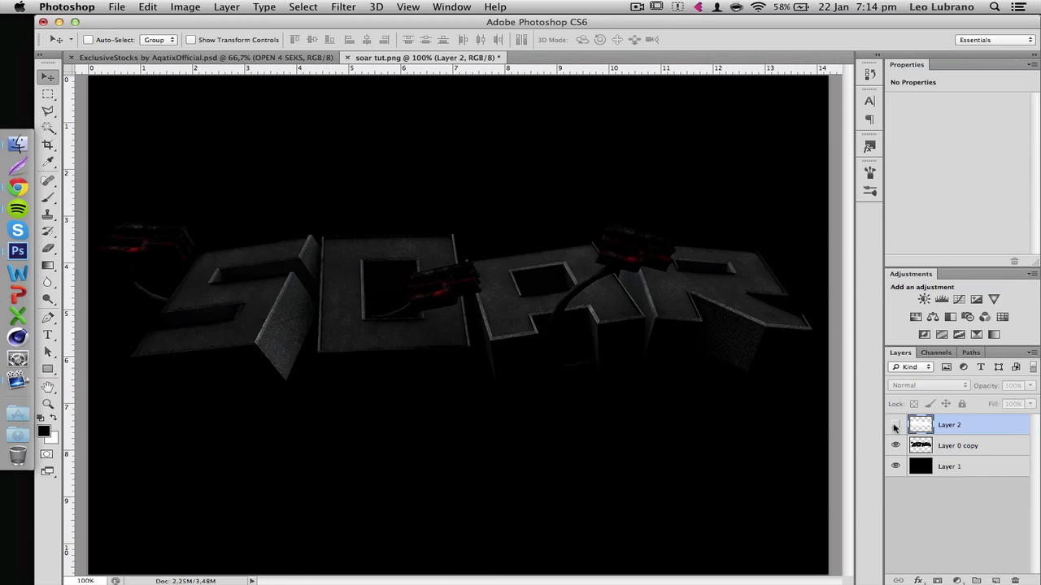
pyautogui.click(896, 426)
# - Set the white letter layer to Overlay at about 36%, clip it, and merge it with Layer 0 copy
pyautogui.click(943, 382)
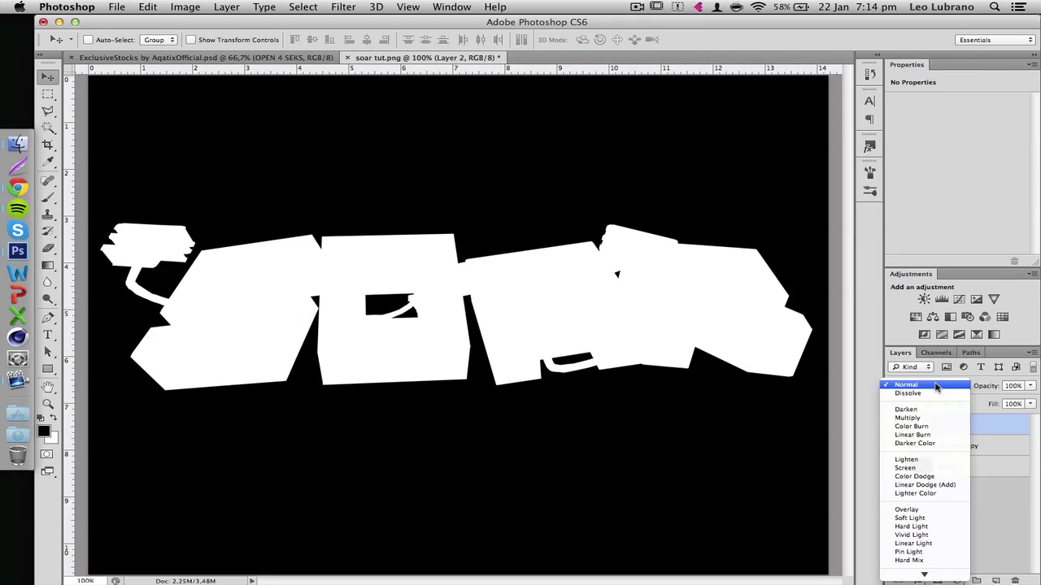
pyautogui.click(918, 495)
pyautogui.moveTo(993, 393); pyautogui.dragTo(939, 389)
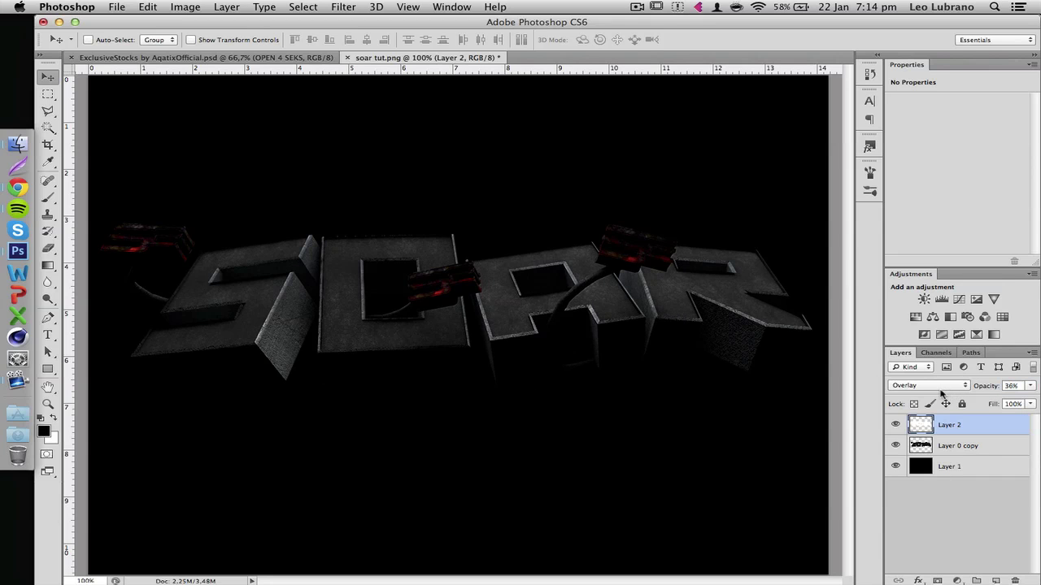
pyautogui.keyDown('shift'); pyautogui.click(968, 447); pyautogui.keyUp('shift')
pyautogui.hotkey('ctrl', 'e')
pyautogui.hotkey('ctrl', 'z')
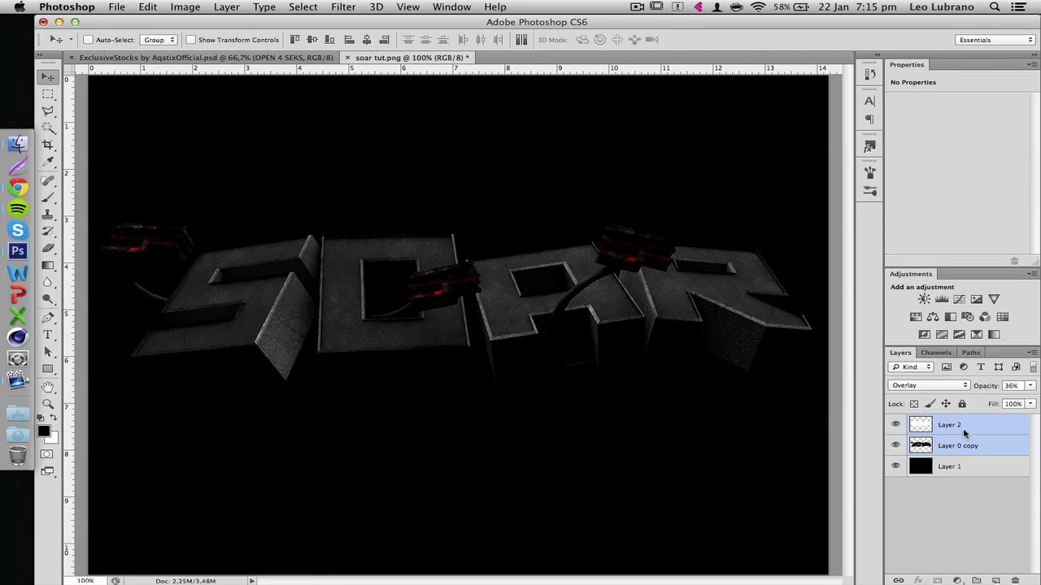
pyautogui.hotkey('ctrl', 'e')
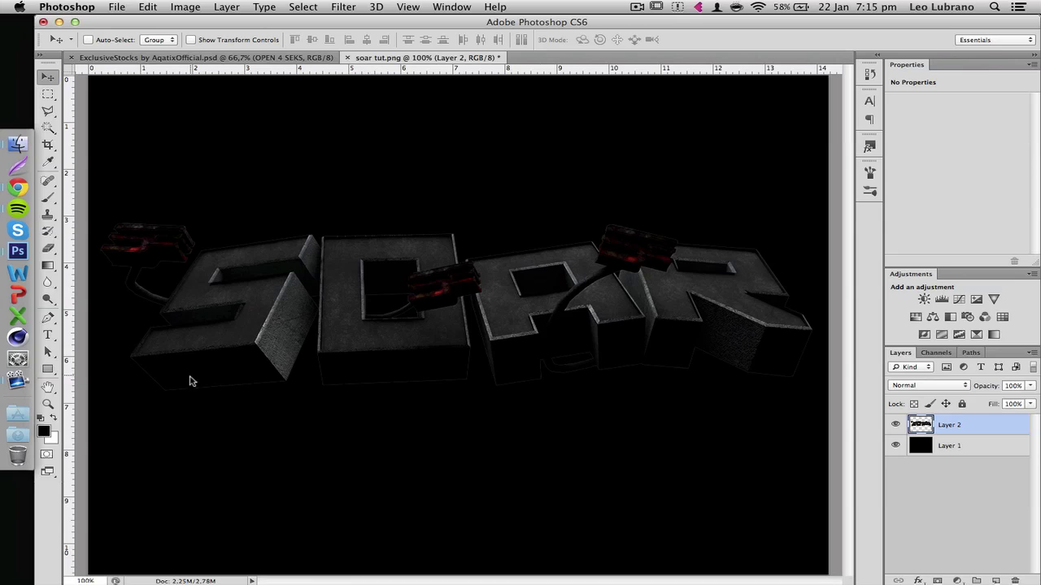
pyautogui.hotkey('ctrl', 'z')
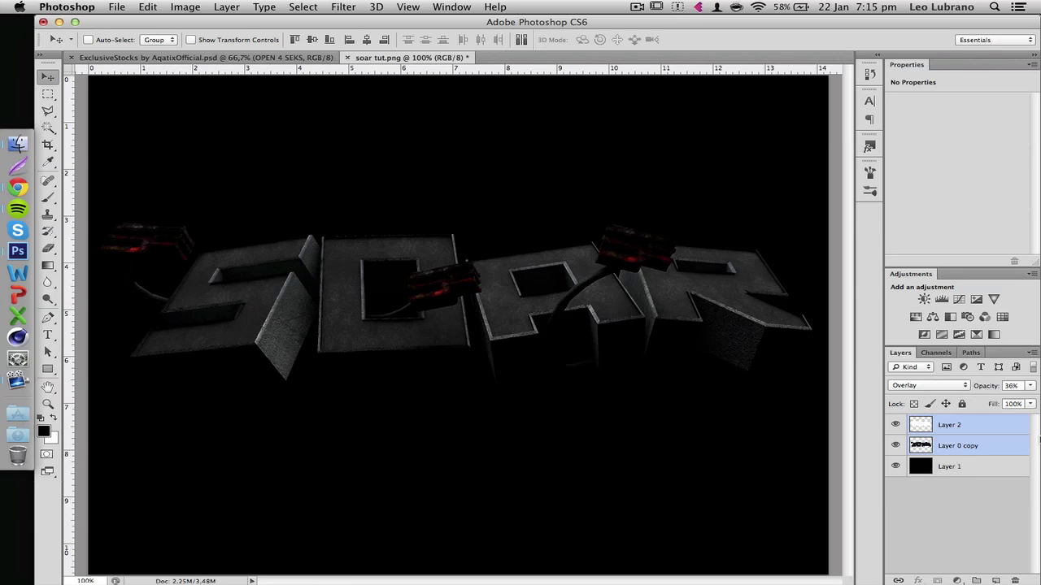
pyautogui.keyDown('alt'); pyautogui.click(983, 440); pyautogui.keyUp('alt')
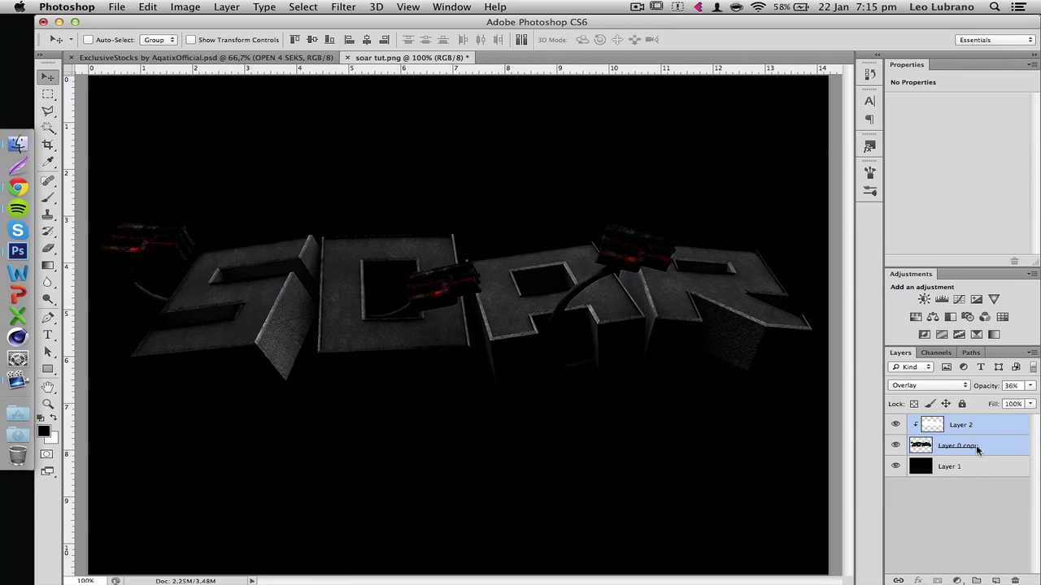
pyautogui.hotkey('ctrl', 'e')
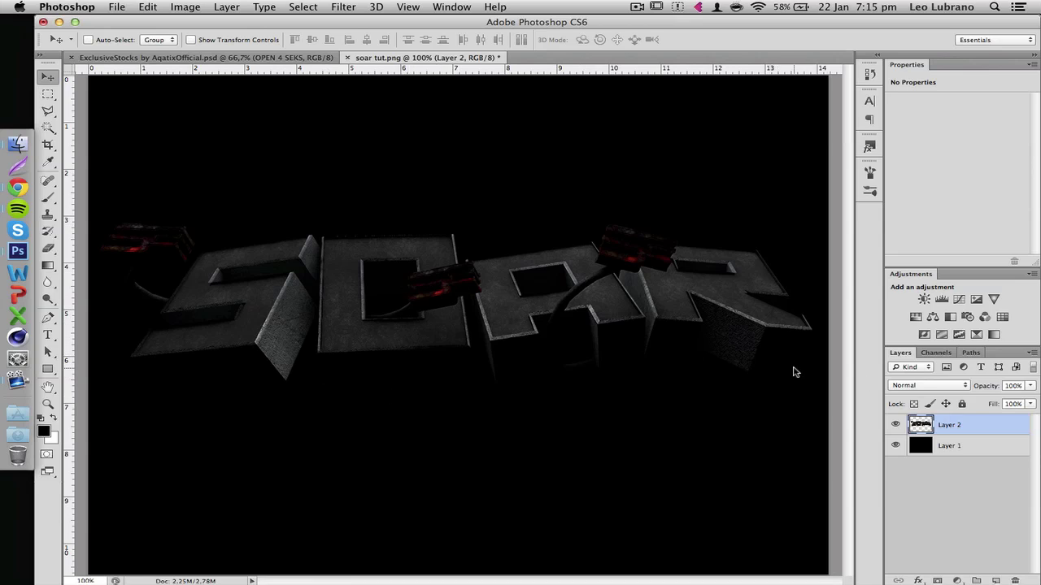
# - Add Layer 3 and choose a fully saturated red as the brush colour
pyautogui.click(995, 580)
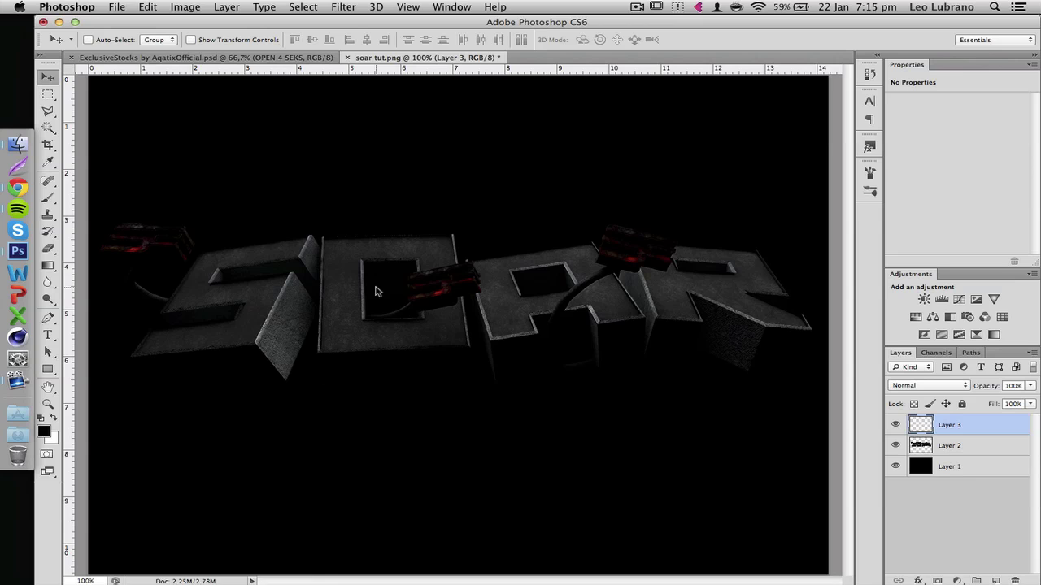
pyautogui.press('super+minus')
pyautogui.press('super+plus')
pyautogui.click(48, 197)
pyautogui.click(44, 433)
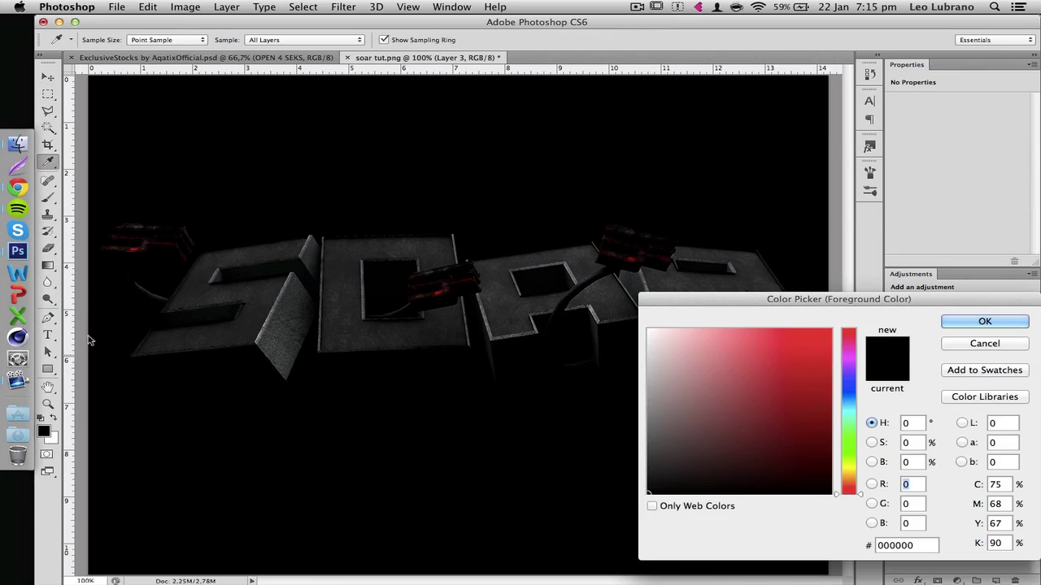
pyautogui.click(847, 484)
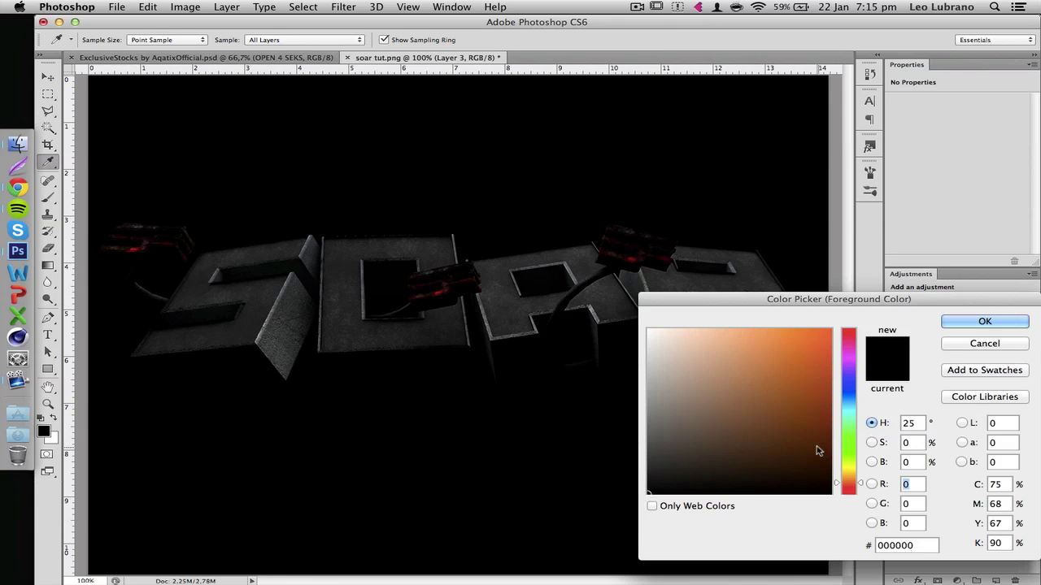
pyautogui.click(829, 330)
pyautogui.click(850, 489)
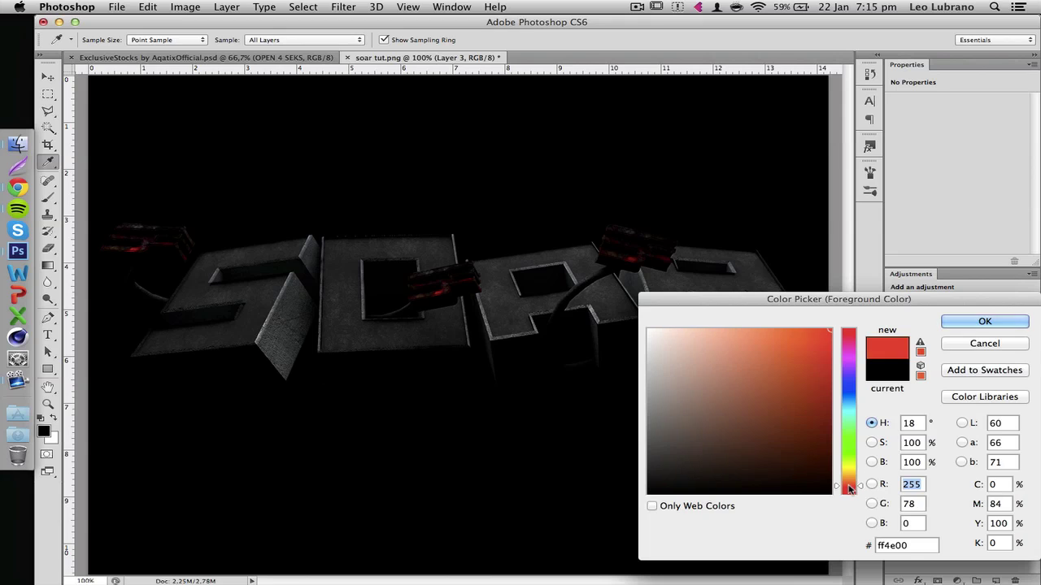
pyautogui.press('Return')
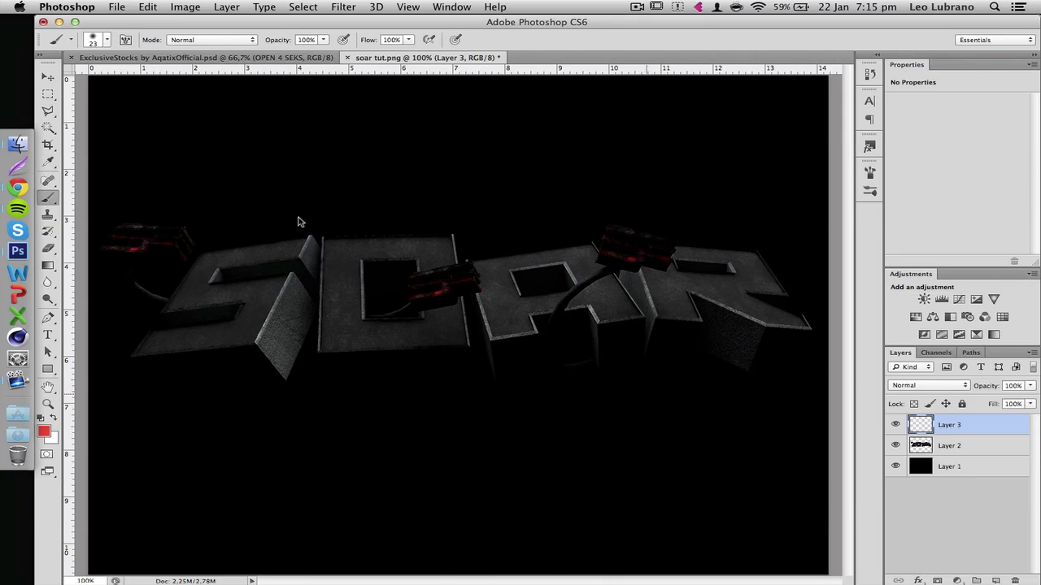
# - Paint soft red glows with a 144 px brush over the three bombs
pyautogui.click(106, 39)
pyautogui.moveTo(148, 76); pyautogui.dragTo(143, 77)
pyautogui.click(134, 28)
pyautogui.moveTo(131, 238); pyautogui.dragTo(161, 238)
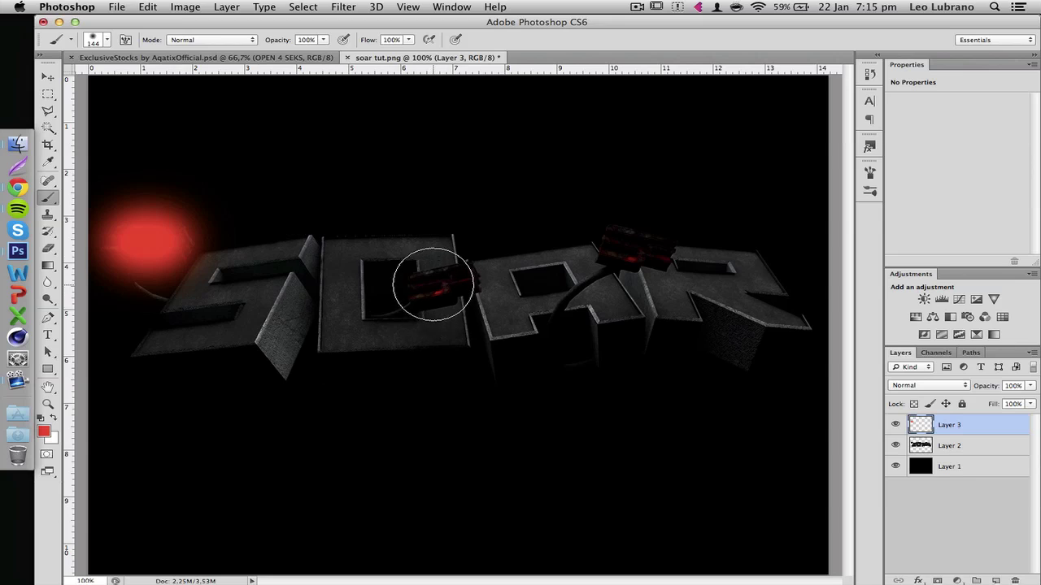
pyautogui.moveTo(431, 285)
pyautogui.mouseDown()
pyautogui.moveTo(458, 272)
pyautogui.moveTo(475, 280)
pyautogui.mouseUp()
pyautogui.moveTo(611, 242); pyautogui.dragTo(649, 244)
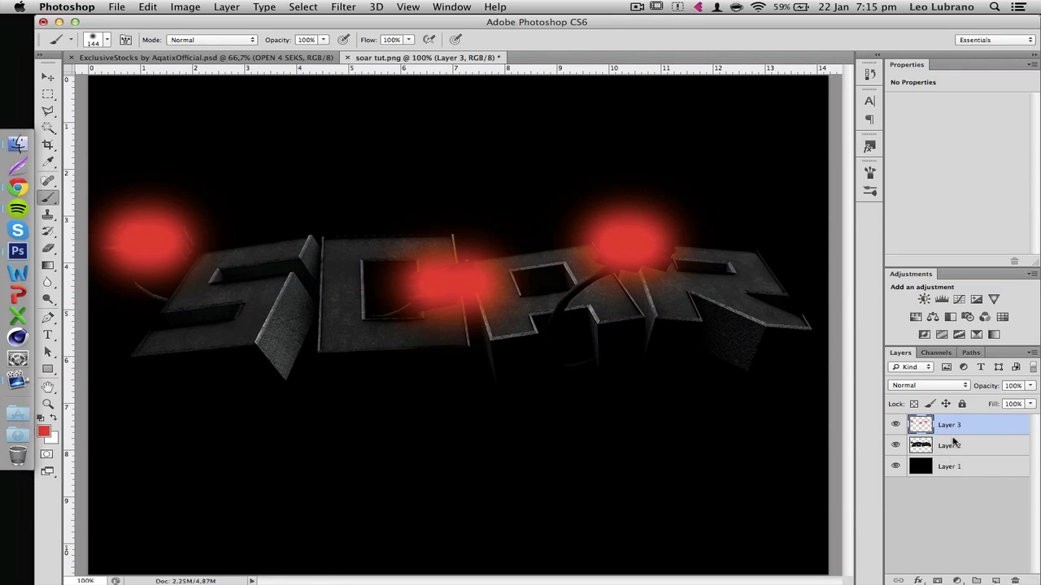
# - Set the red glow layer to Normal blending at 6% opacity
pyautogui.click(941, 387)
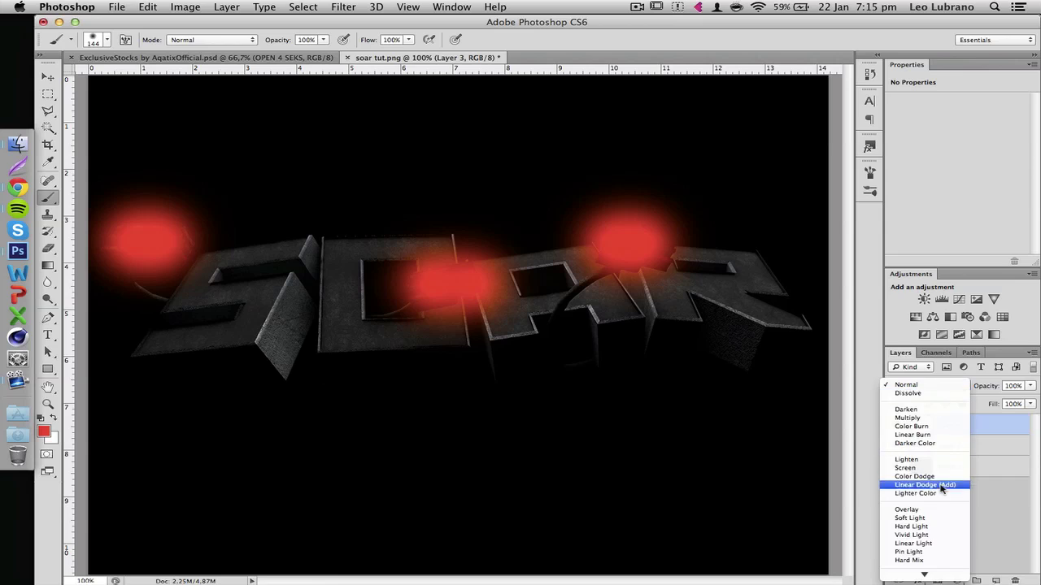
pyautogui.click(941, 509)
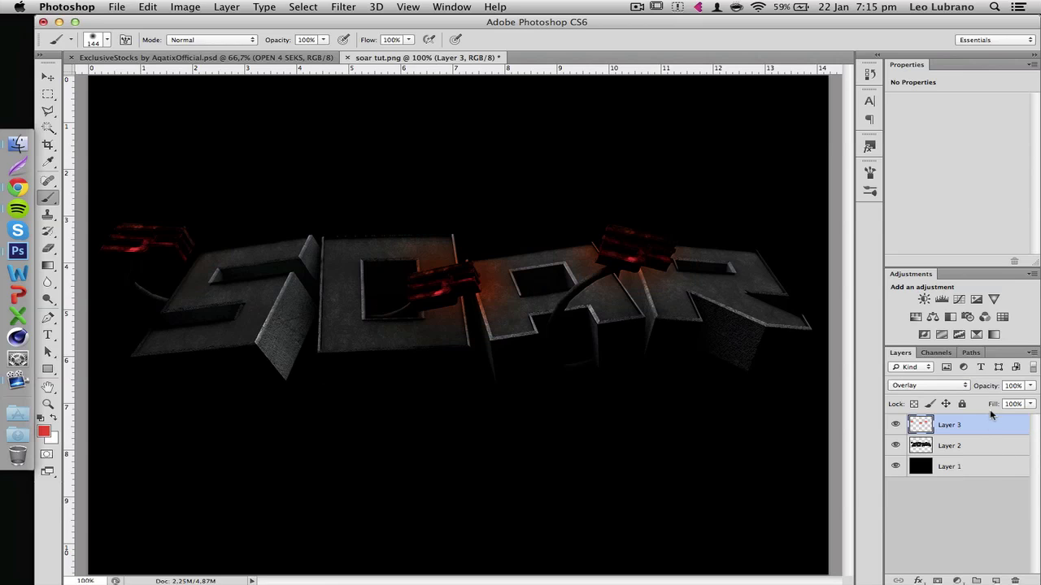
pyautogui.click(932, 384)
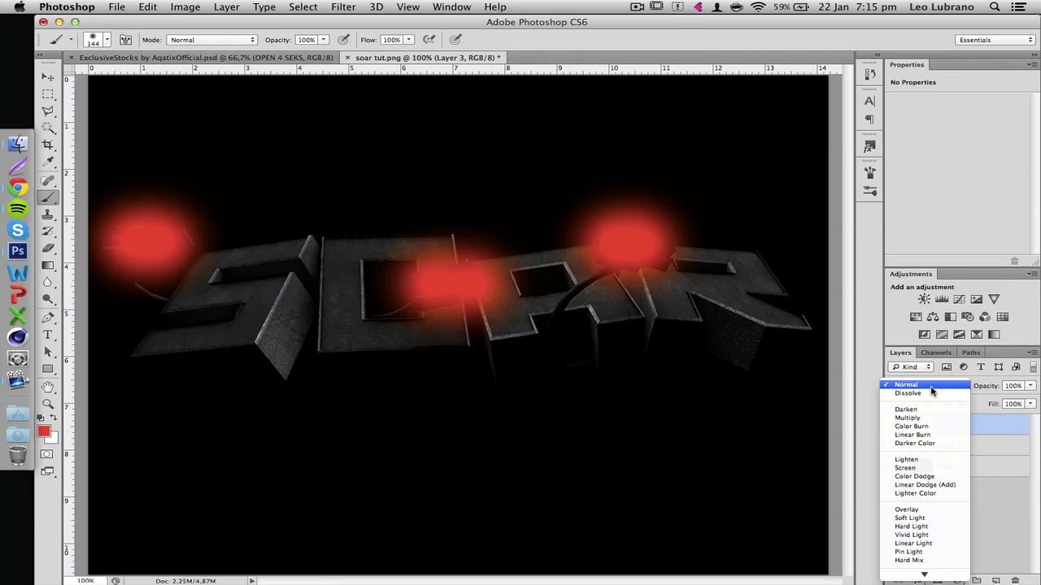
pyautogui.click(920, 460)
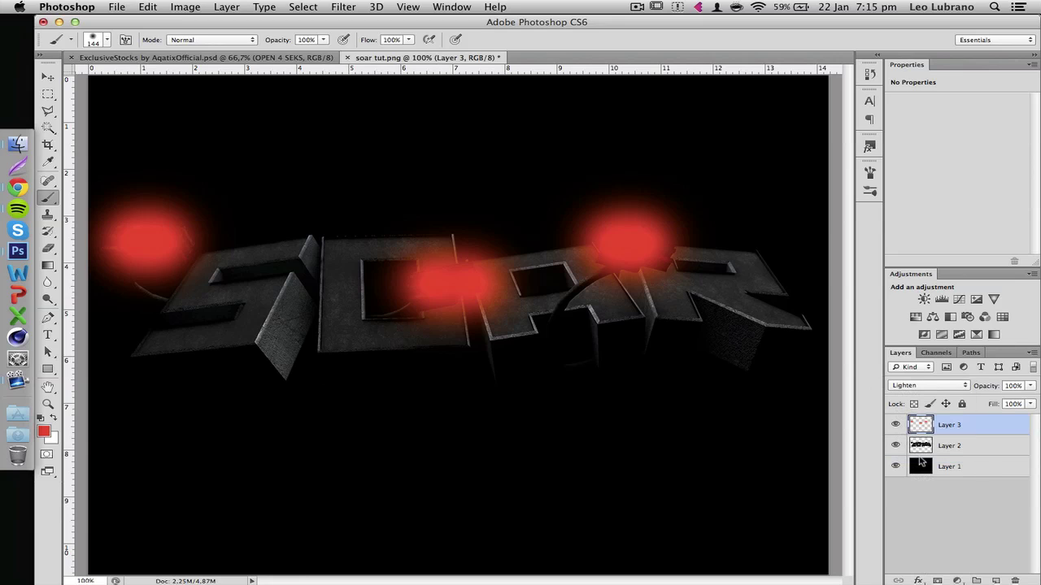
pyautogui.moveTo(994, 386); pyautogui.dragTo(927, 389)
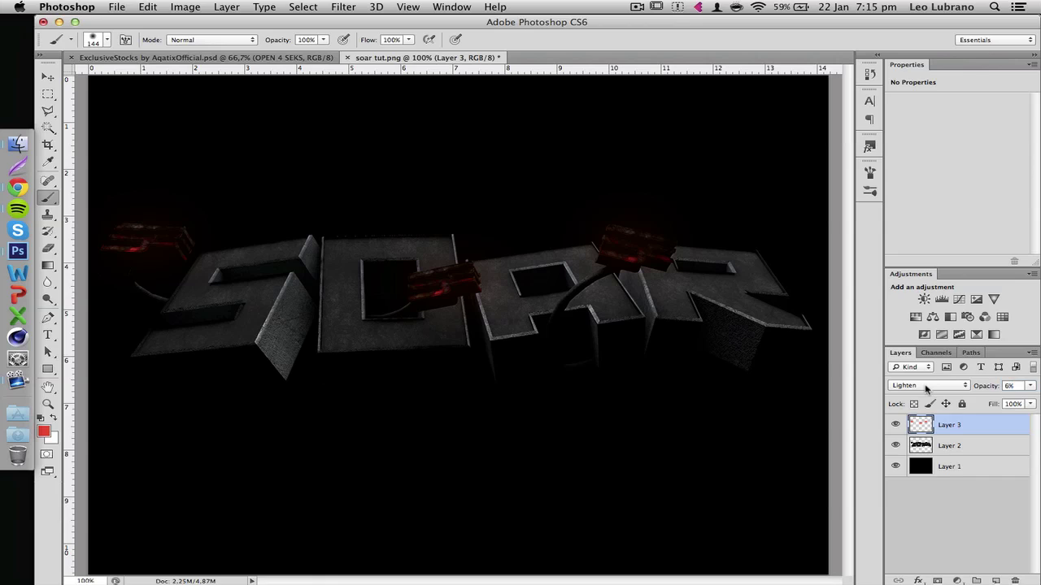
pyautogui.click(911, 388)
pyautogui.click(908, 312)
pyautogui.click(895, 425)
pyautogui.click(895, 424)
pyautogui.click(47, 77)
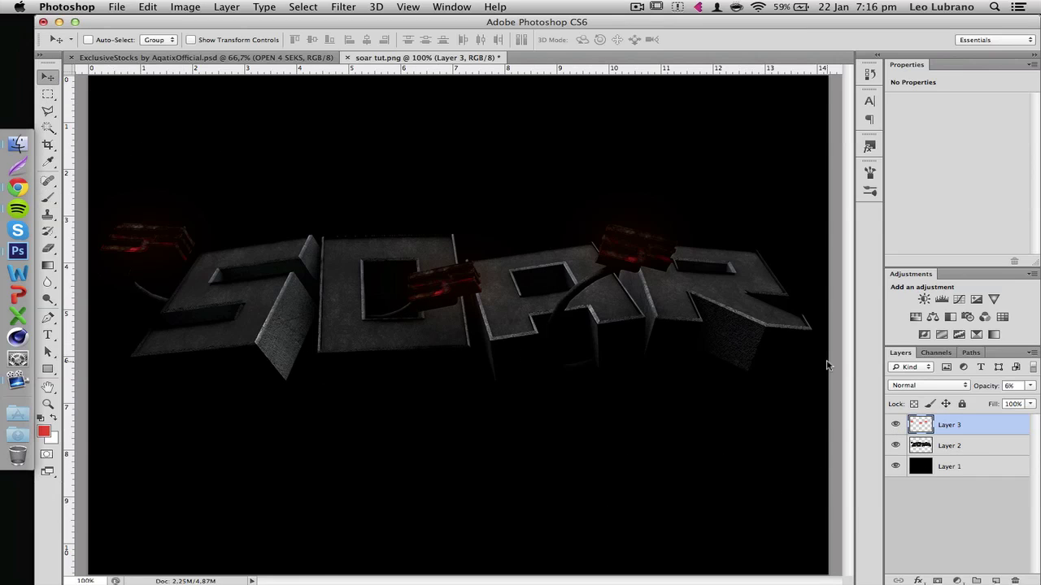
# - Merge the red glow into the render and expand OPEN 4 SEKS > Textures in ExclusiveStocks
pyautogui.press('super+e')
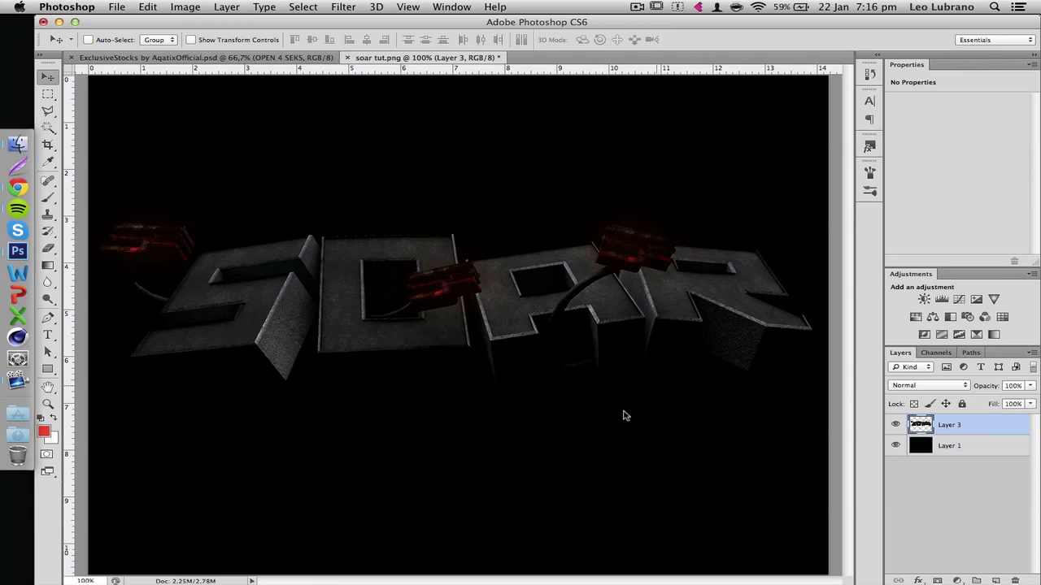
pyautogui.click(195, 58)
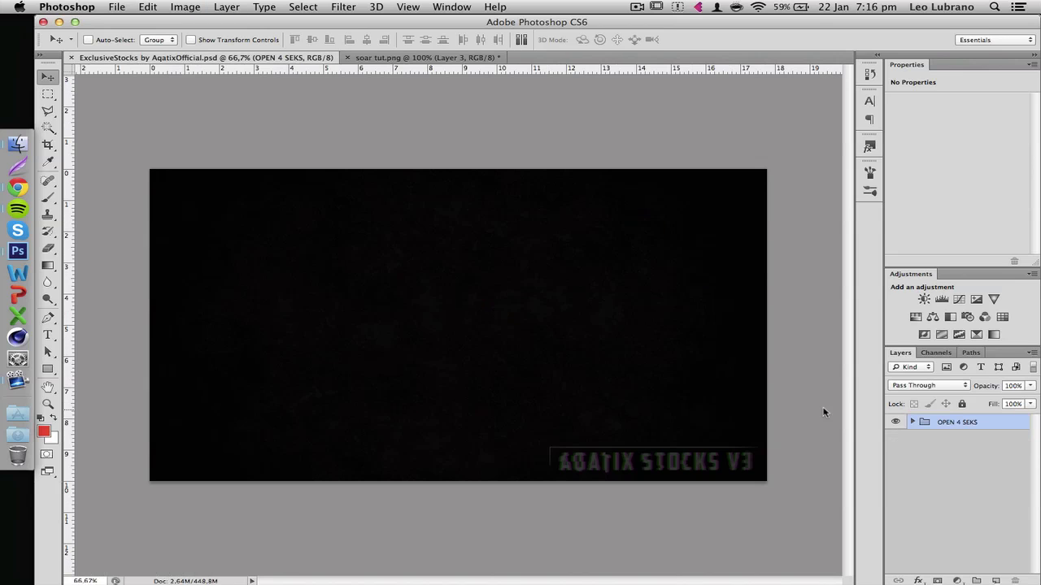
pyautogui.click(913, 422)
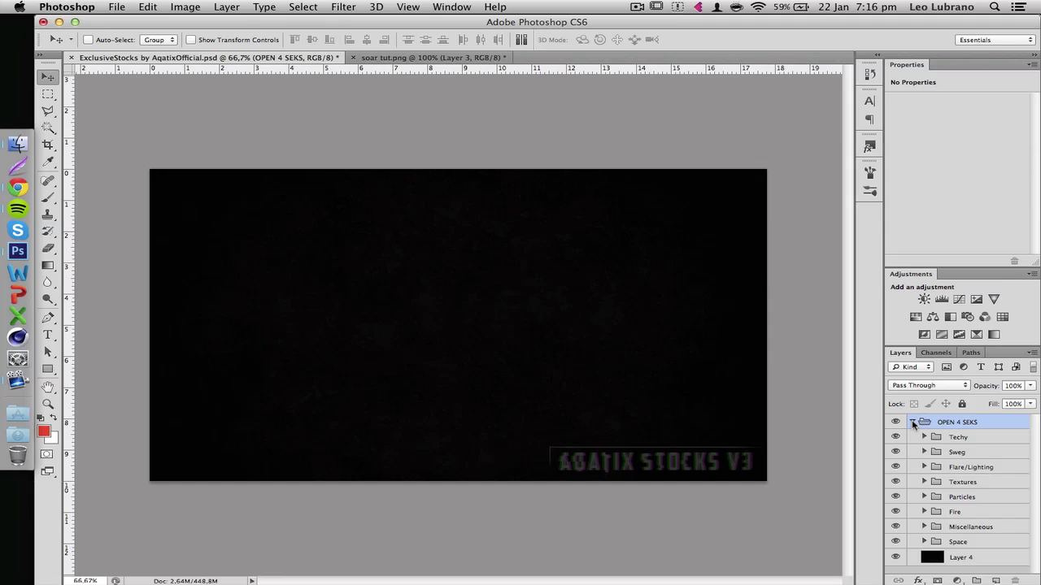
pyautogui.click(923, 483)
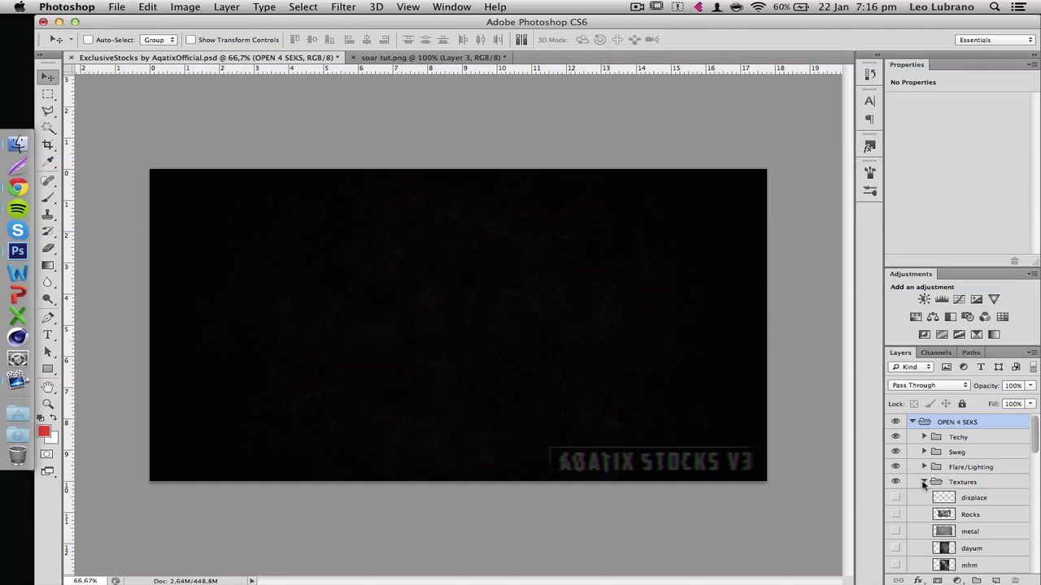
pyautogui.scroll(-5, 923, 485)
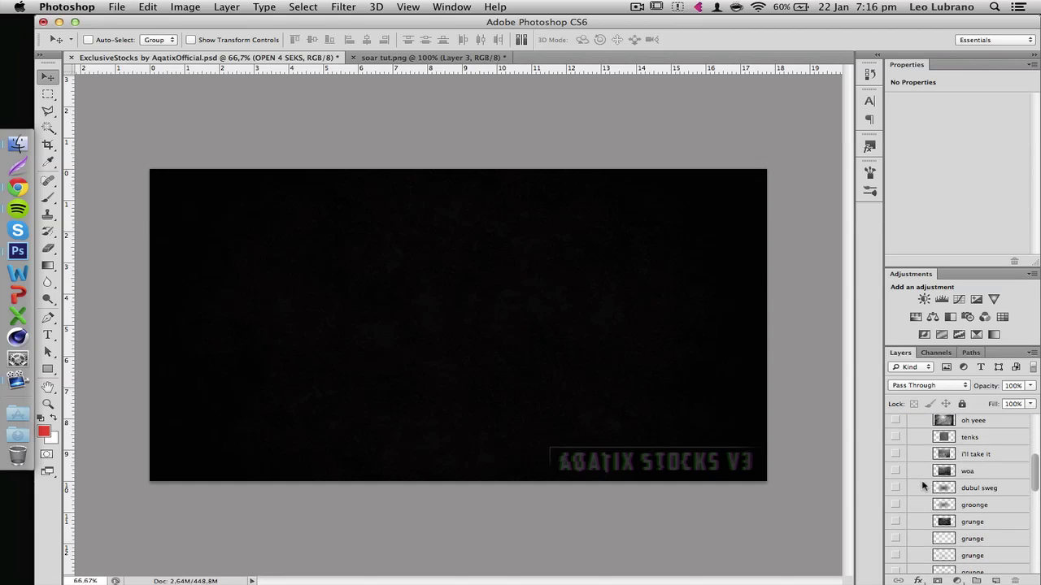
pyautogui.scroll(-3, 923, 486)
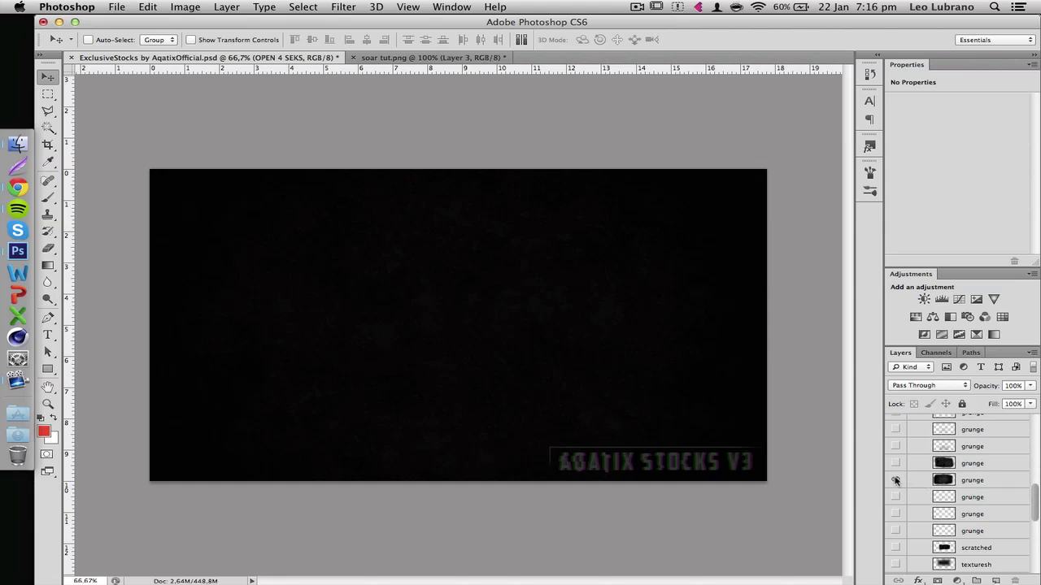
# - Select a grunge texture layer and drag it into the soar tut.png document
pyautogui.click(896, 480)
pyautogui.click(896, 480)
pyautogui.click(910, 481)
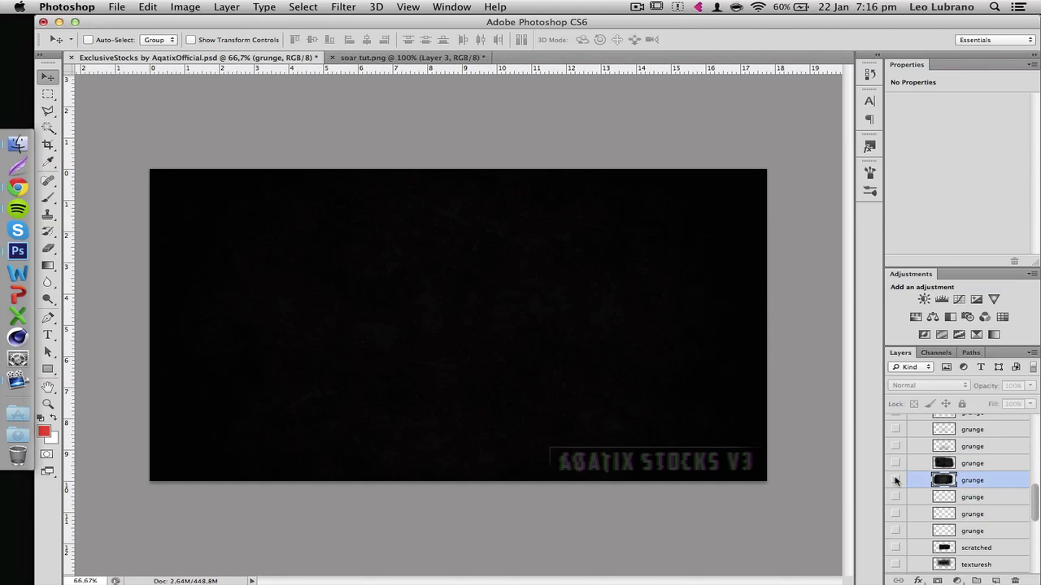
pyautogui.click(406, 58)
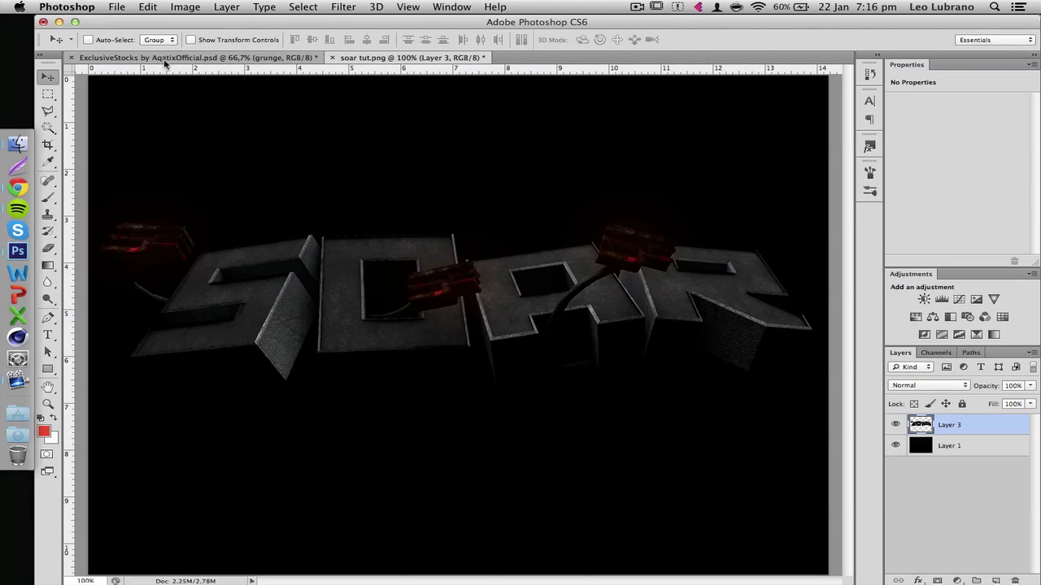
pyautogui.click(169, 63)
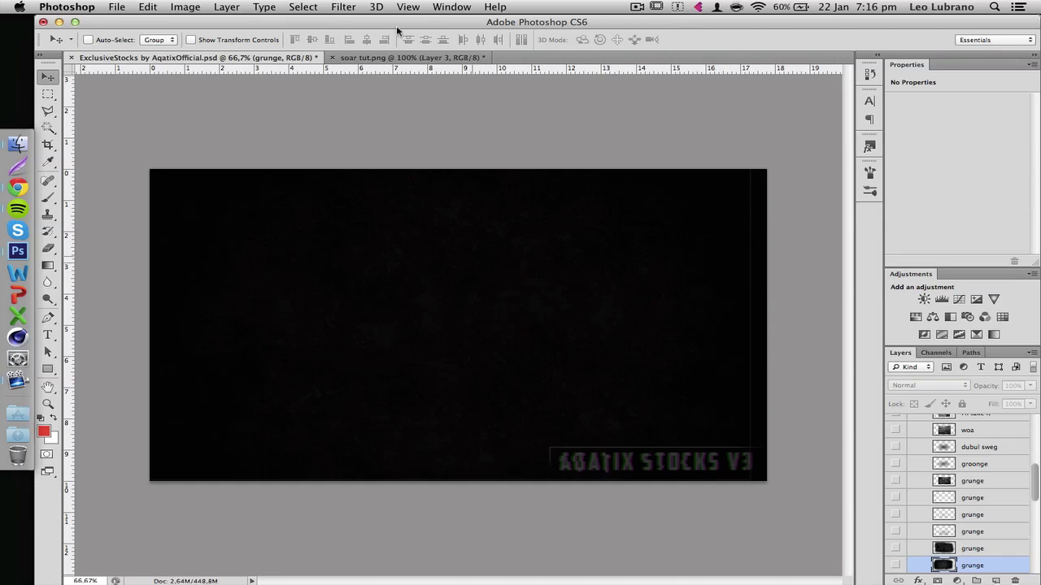
pyautogui.moveTo(394, 61); pyautogui.dragTo(575, 307)
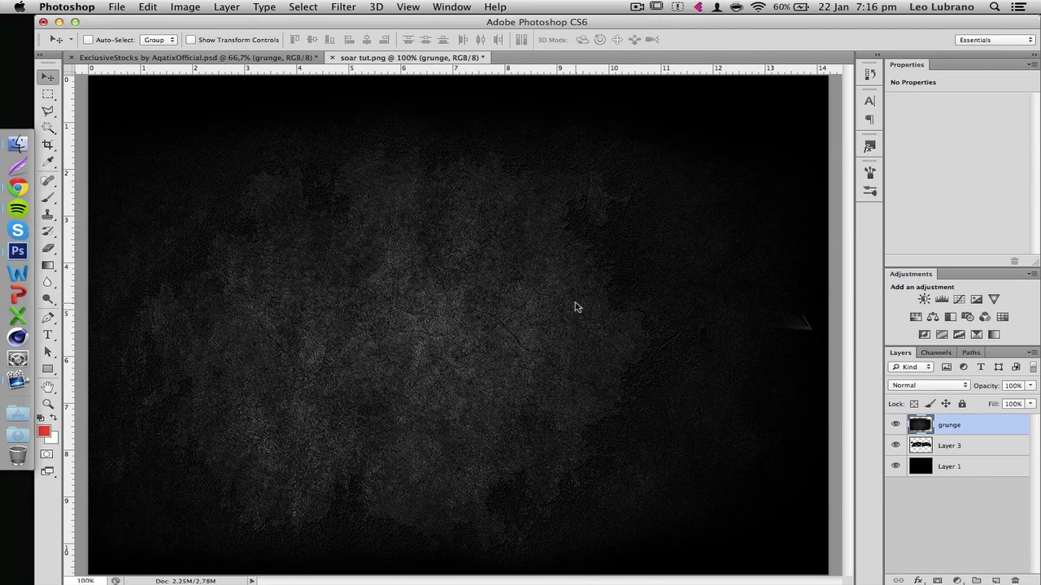
# - Position the grunge texture, clip it to the lettering, set Overlay at 35%, and merge it down
pyautogui.press('super+minus')
pyautogui.moveTo(627, 375); pyautogui.dragTo(671, 348)
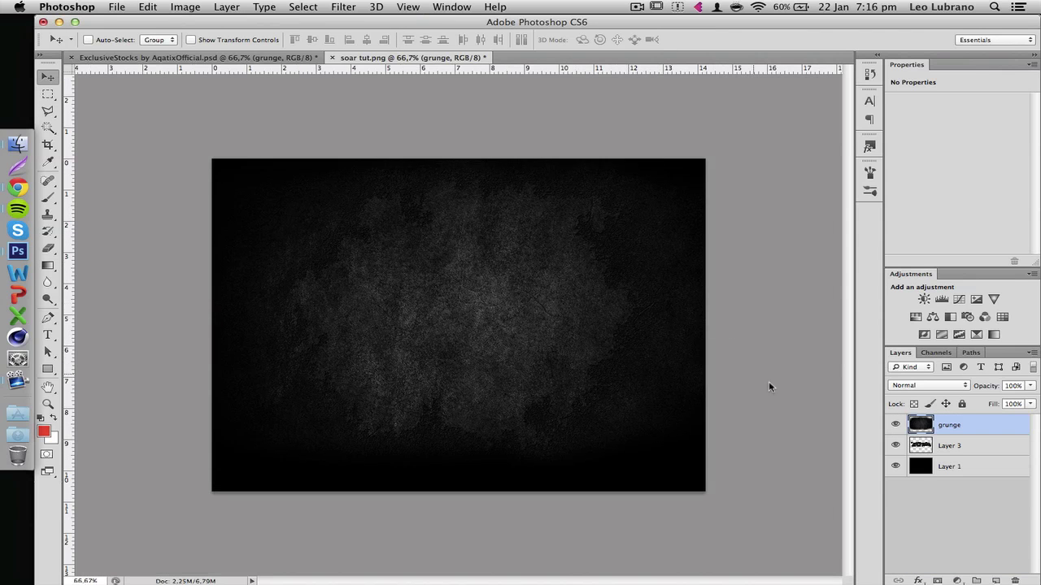
pyautogui.keyDown('alt'); pyautogui.click(976, 436); pyautogui.keyUp('alt')
pyautogui.press('super+plus')
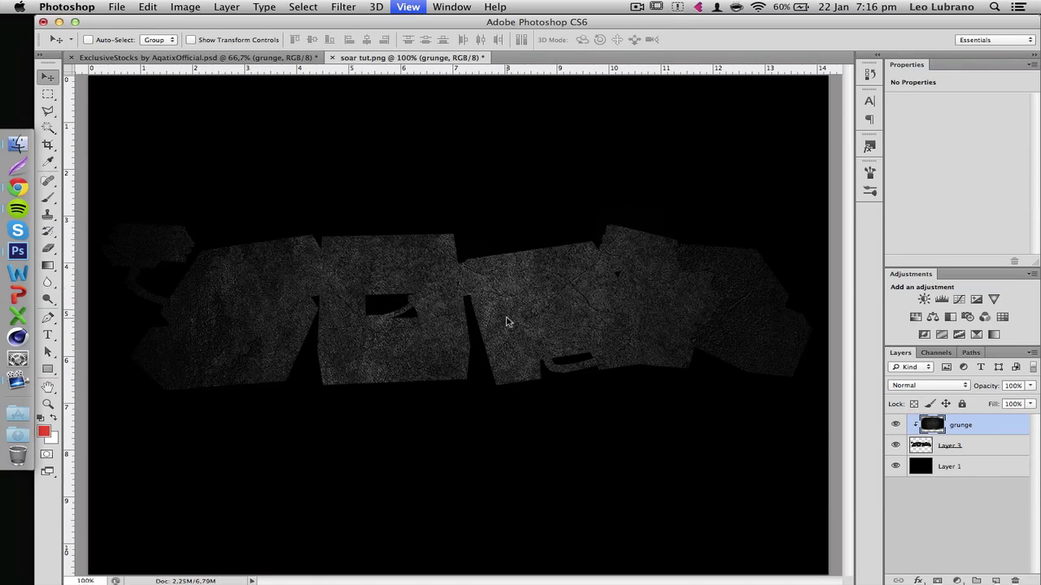
pyautogui.click(943, 391)
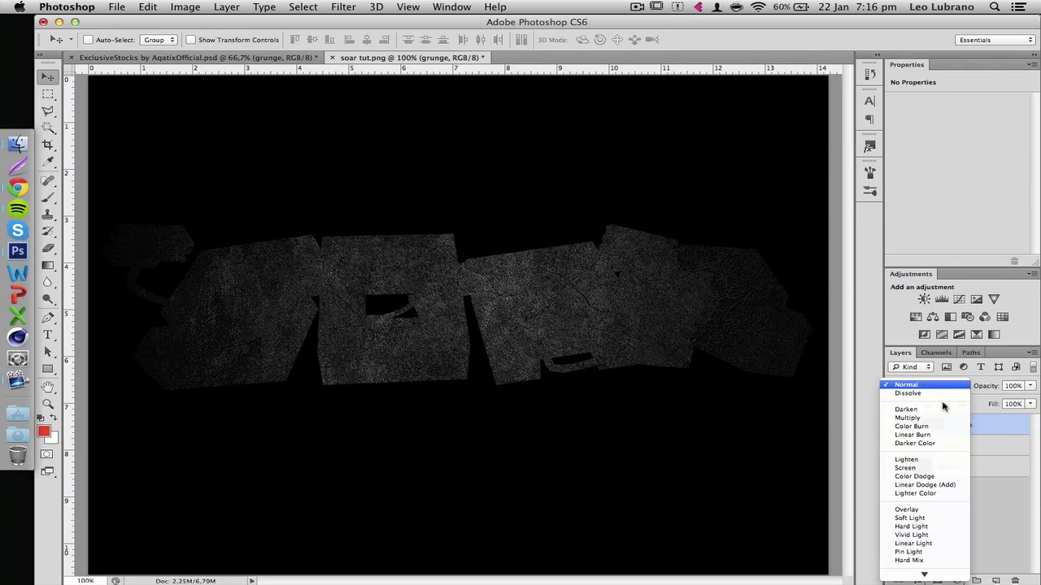
pyautogui.click(935, 512)
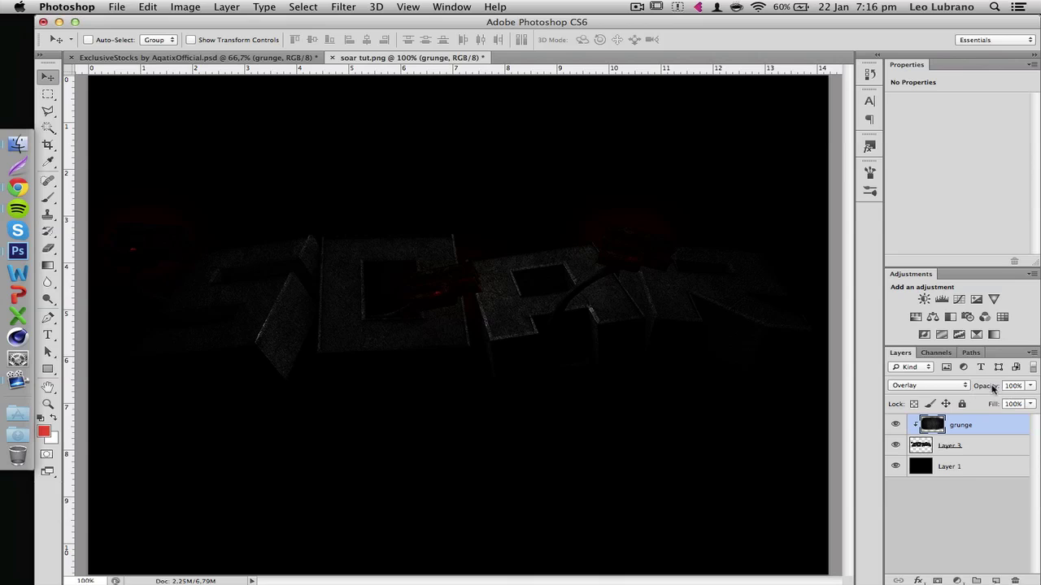
pyautogui.moveTo(992, 389); pyautogui.dragTo(947, 395)
pyautogui.click(896, 425)
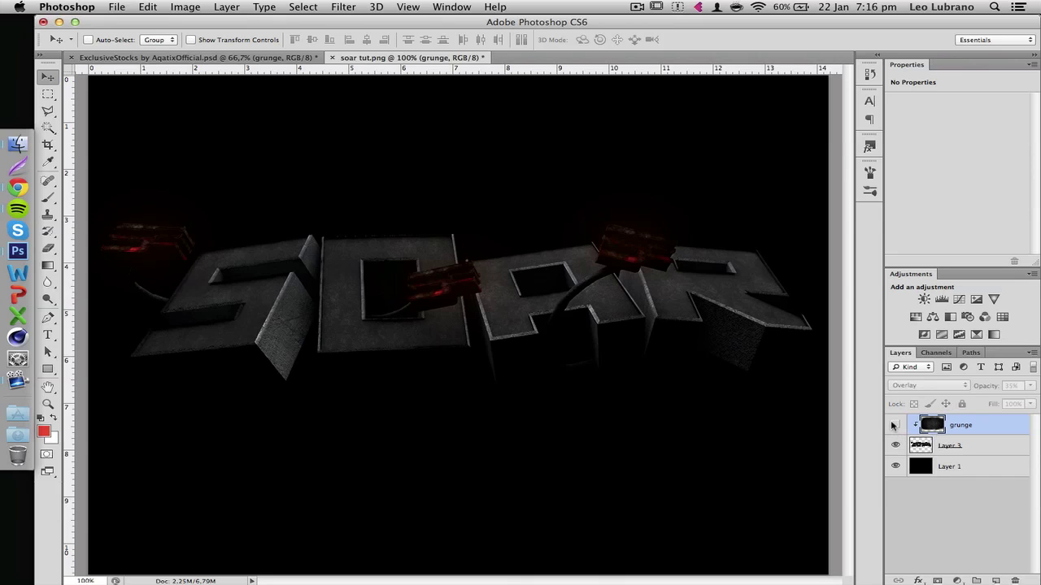
pyautogui.click(894, 425)
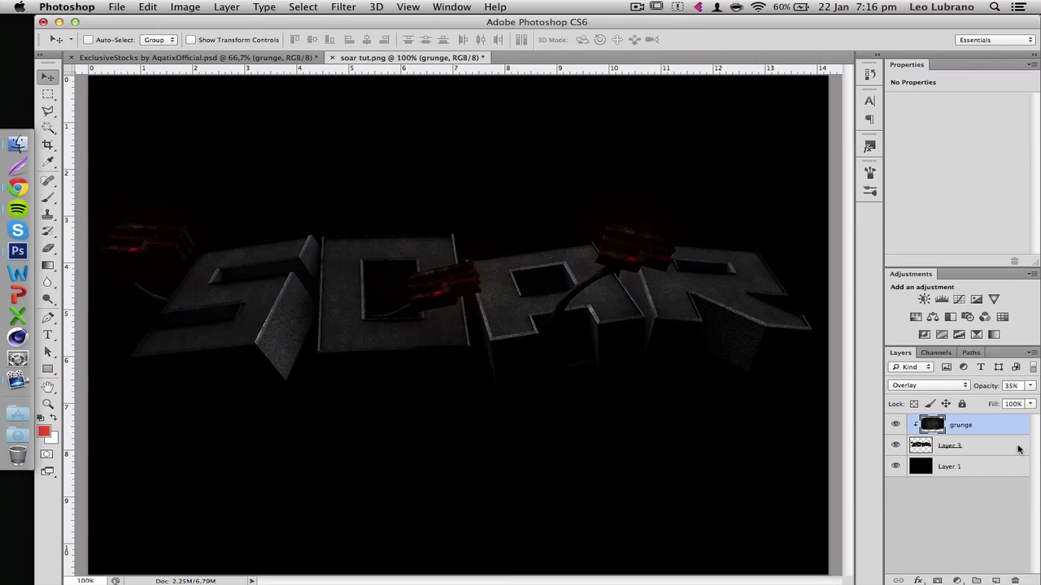
pyautogui.press('super+e')
# - Preview the ExclusiveStocks textures and drag the tex layer into soar tut
pyautogui.click(155, 58)
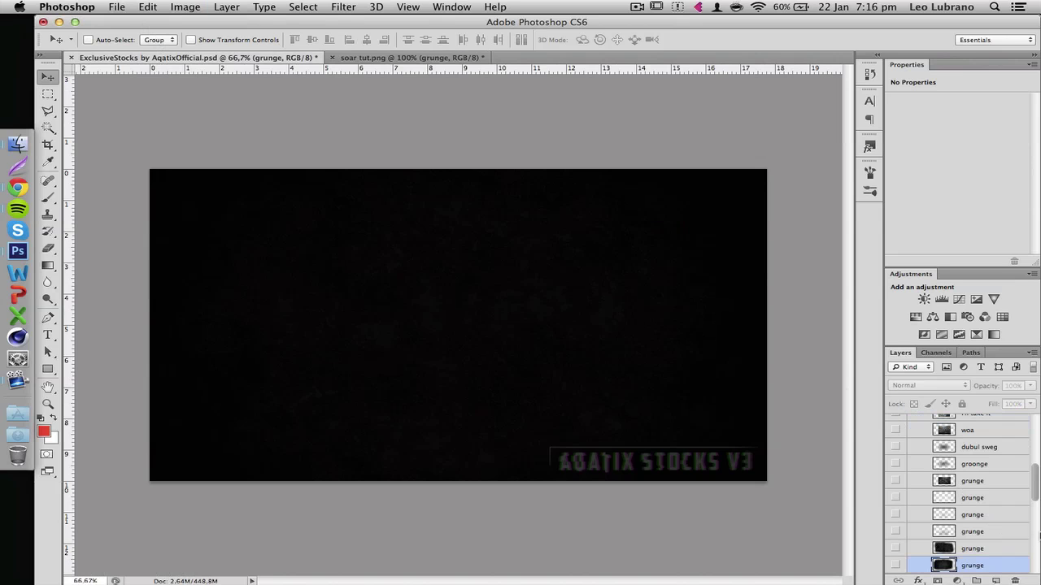
pyautogui.scroll(-3, 973, 488)
pyautogui.scroll(-2, 974, 488)
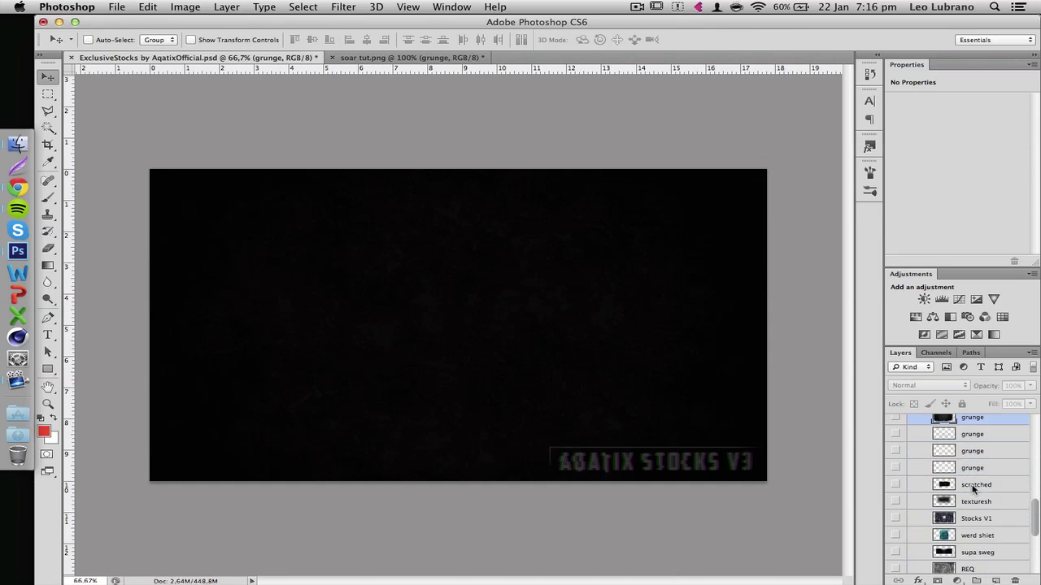
pyautogui.click(896, 484)
pyautogui.click(896, 485)
pyautogui.scroll(-3, 896, 486)
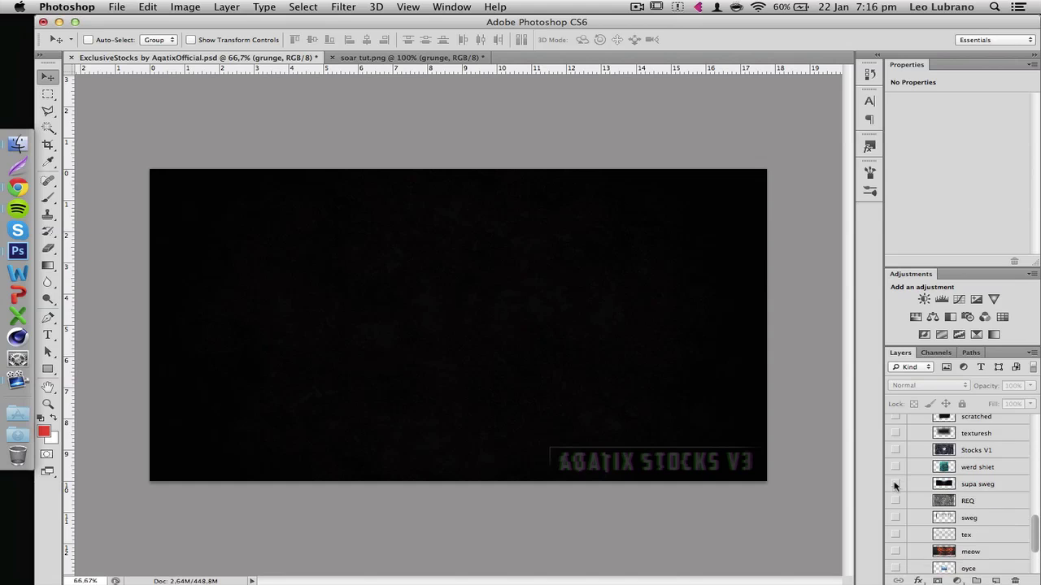
pyautogui.click(895, 501)
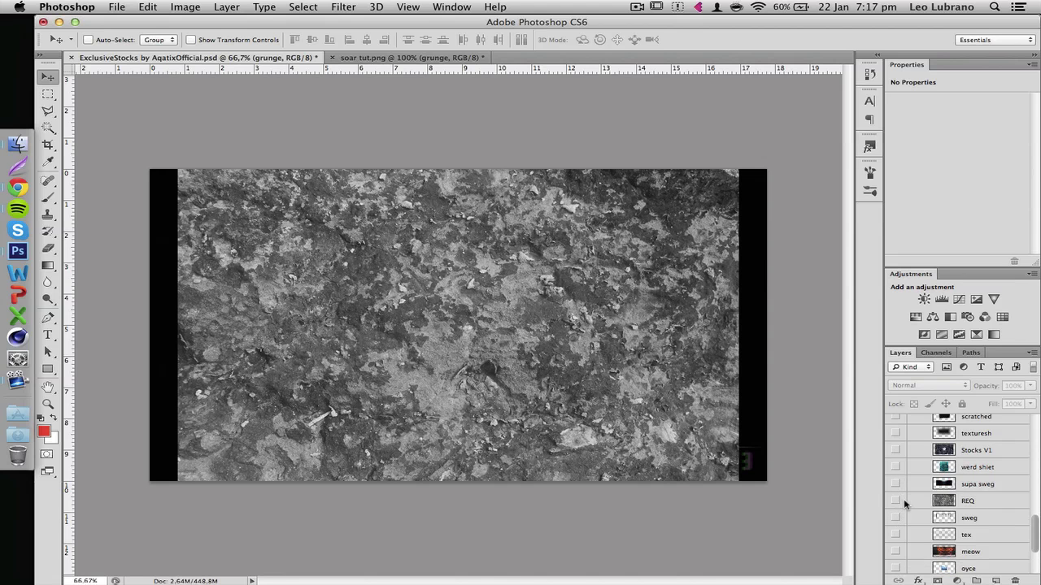
pyautogui.click(895, 501)
pyautogui.scroll(-3, 908, 506)
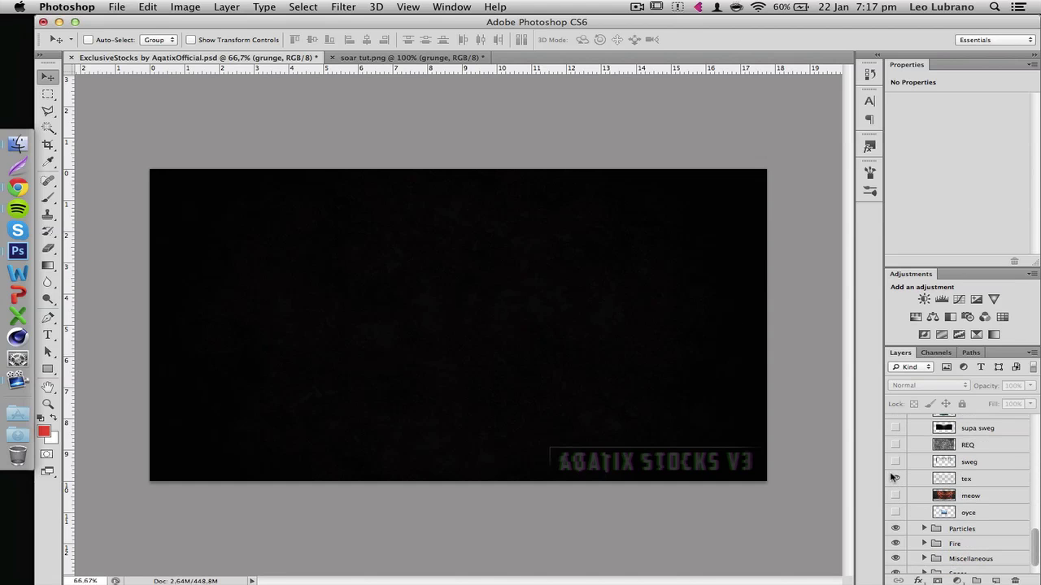
pyautogui.click(917, 478)
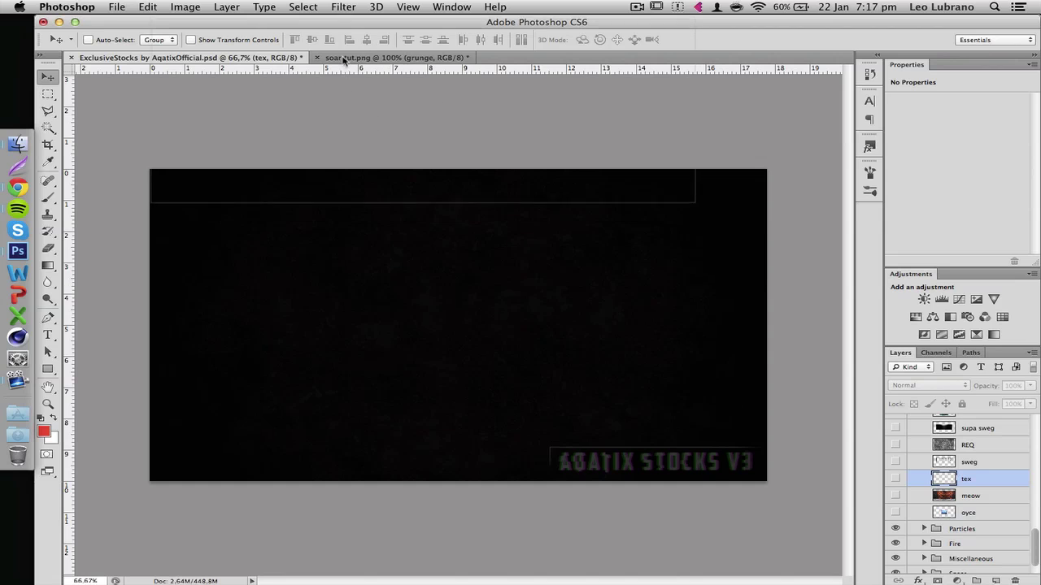
pyautogui.moveTo(343, 59); pyautogui.dragTo(474, 285)
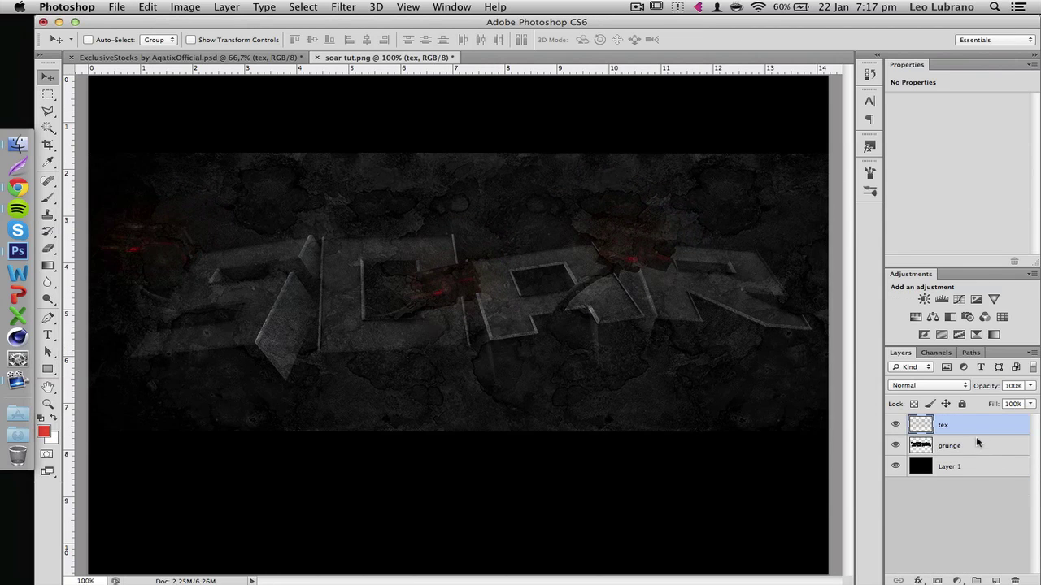
# - Clip the tex texture to the lettering and set it to Overlay
pyautogui.keyDown('alt'); pyautogui.click(976, 437); pyautogui.keyUp('alt')
pyautogui.click(927, 386)
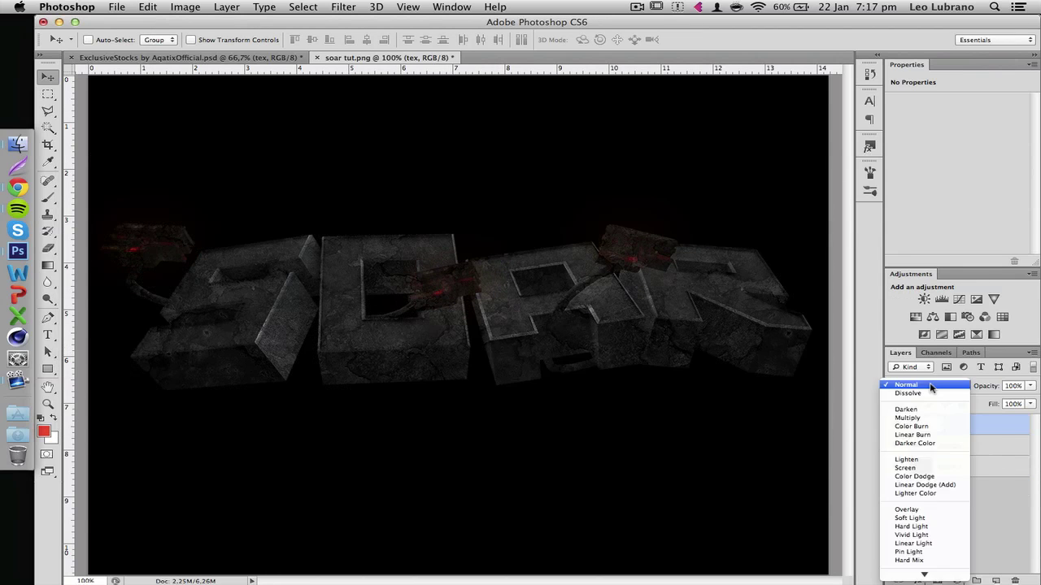
pyautogui.click(926, 510)
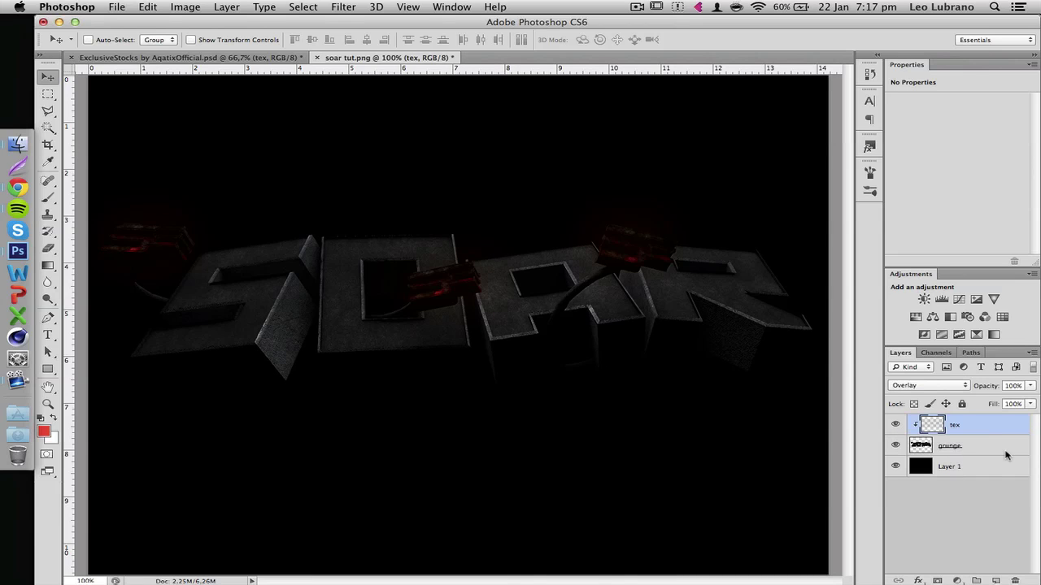
pyautogui.press('super+k')
pyautogui.press('Escape')
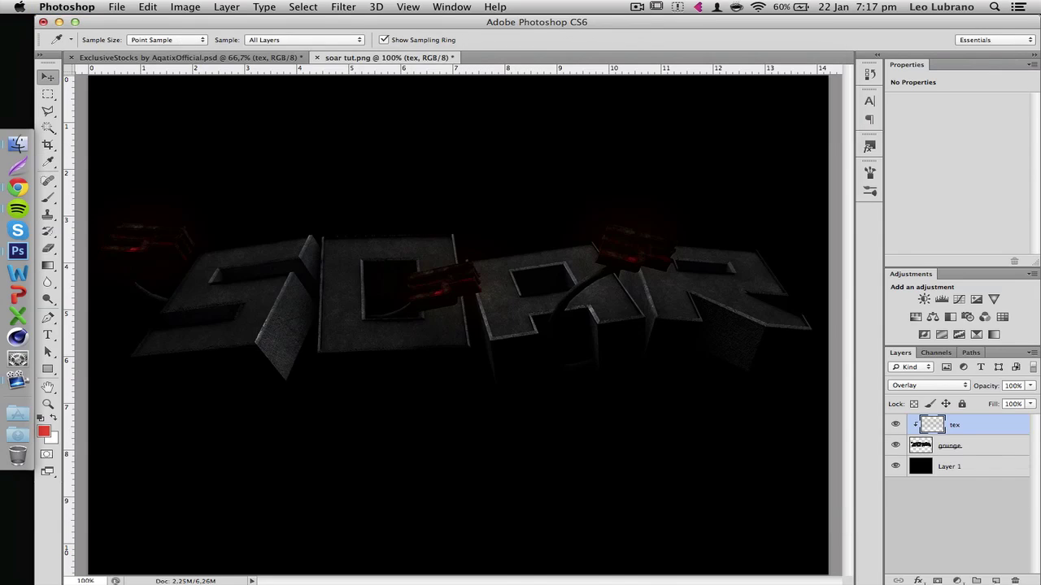
# - Duplicate tex, merge the copies, set tex copy to Overlay 82%, and merge it down
pyautogui.press('super+j')
pyautogui.keyDown('alt'); pyautogui.click(988, 435); pyautogui.keyUp('alt')
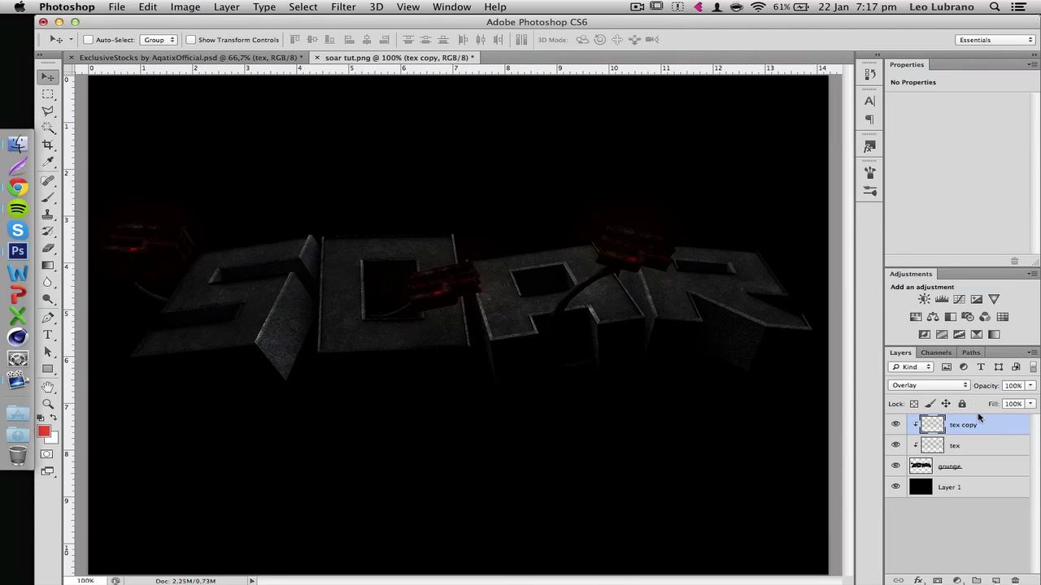
pyautogui.press('super+e')
pyautogui.click(928, 385)
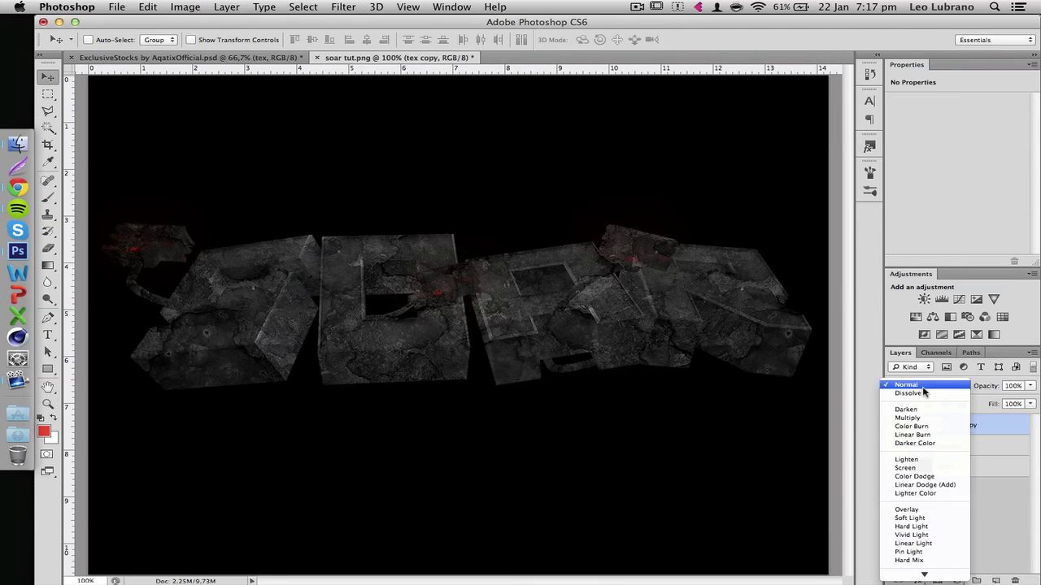
pyautogui.click(923, 512)
pyautogui.moveTo(984, 385); pyautogui.dragTo(974, 387)
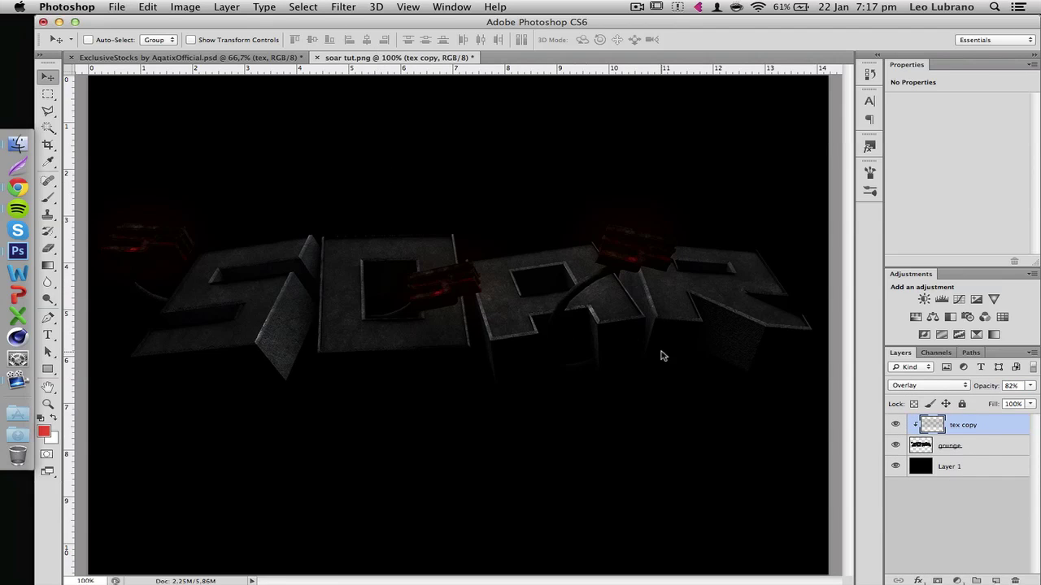
pyautogui.press('super+e')
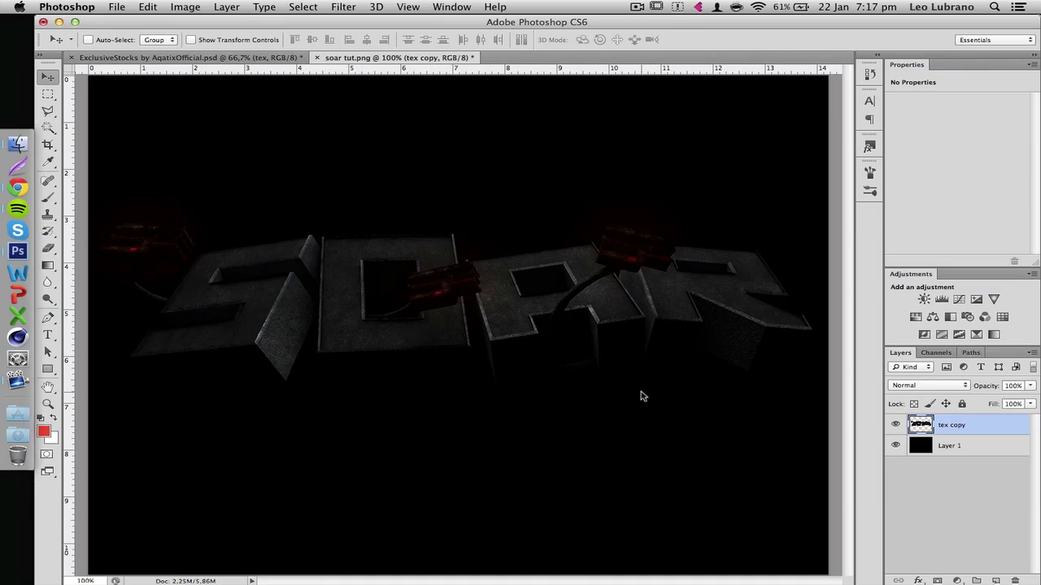
# - Add a new layer group above tex copy and name it 'CC'
pyautogui.press('super+minus')
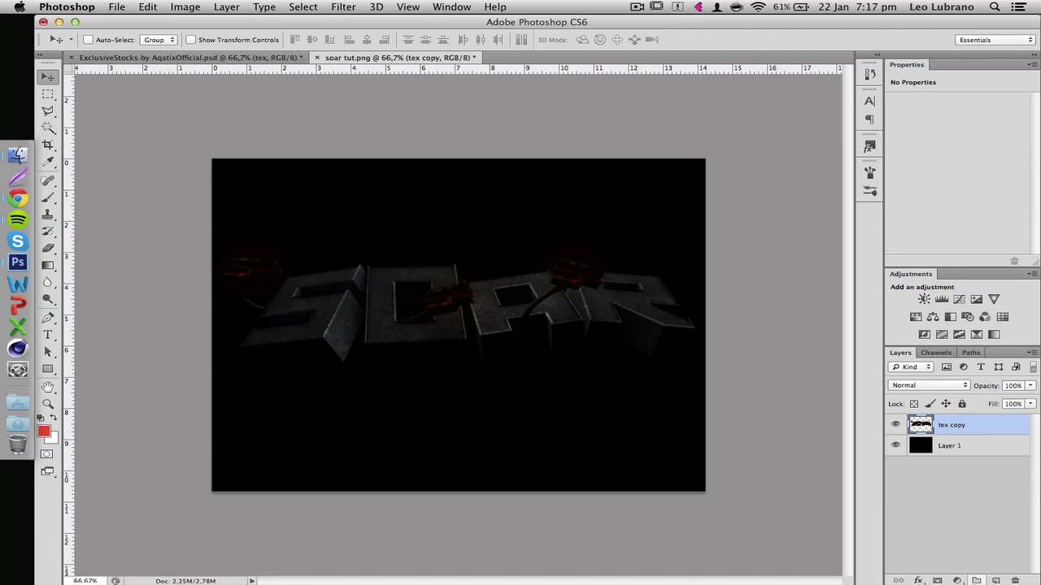
pyautogui.click(977, 579)
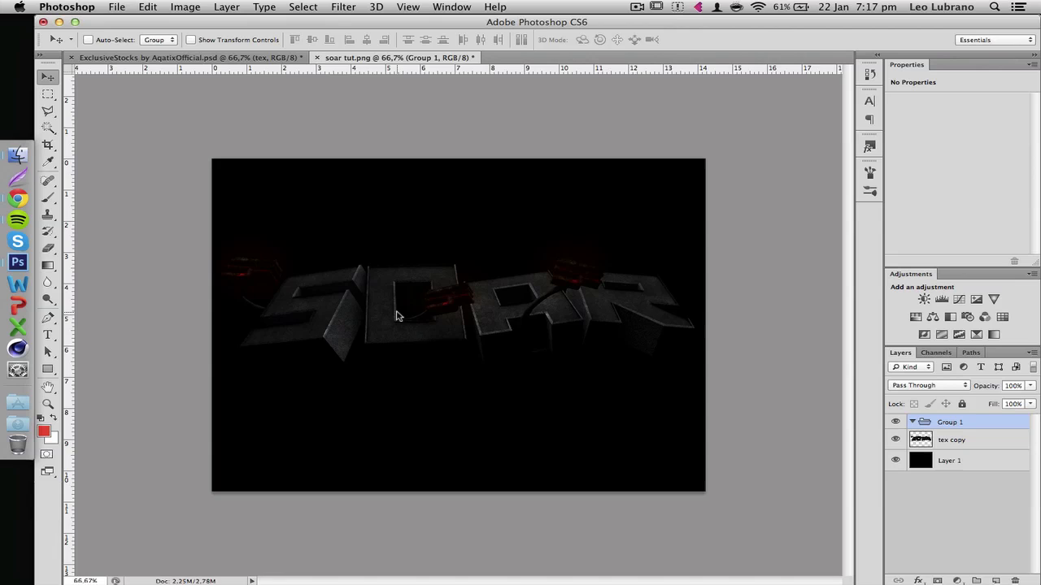
pyautogui.press('super+1')
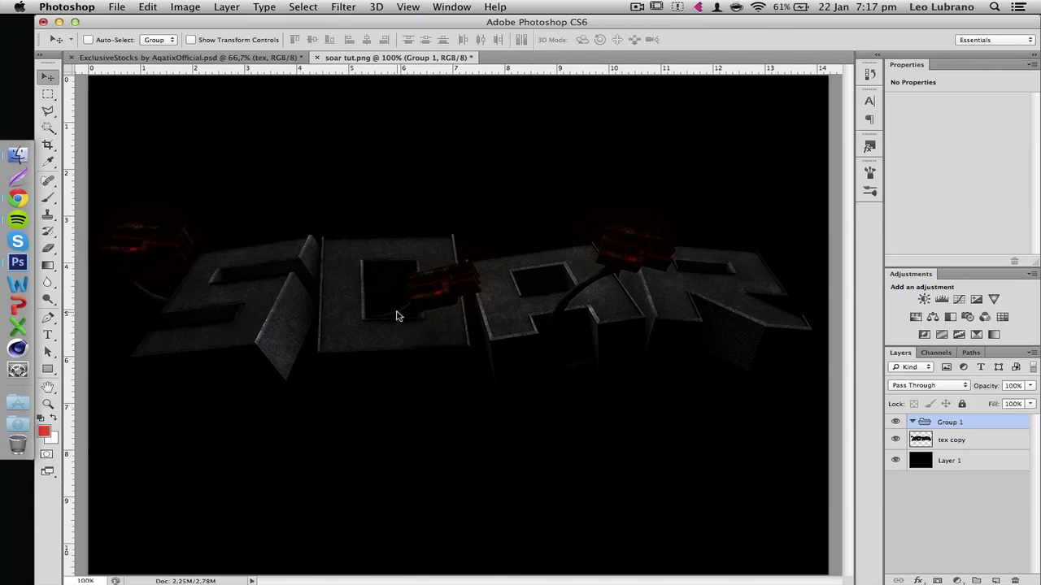
pyautogui.doubleClick(956, 423)
pyautogui.write('CC')
pyautogui.press('Return')
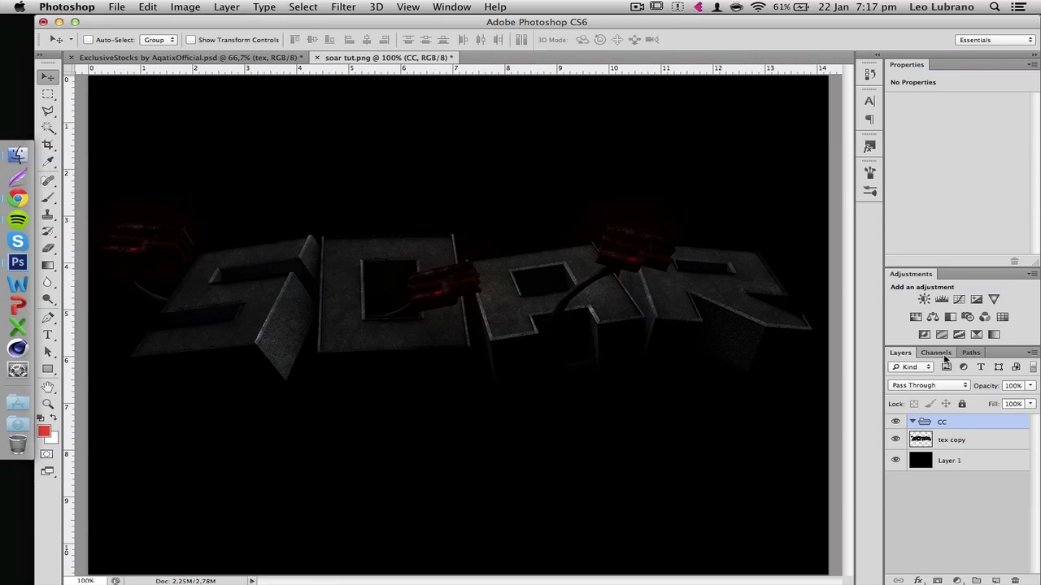
# - Add a Gradient Map adjustment in Screen mode using the Violet, Orange gradient preset
pyautogui.click(994, 335)
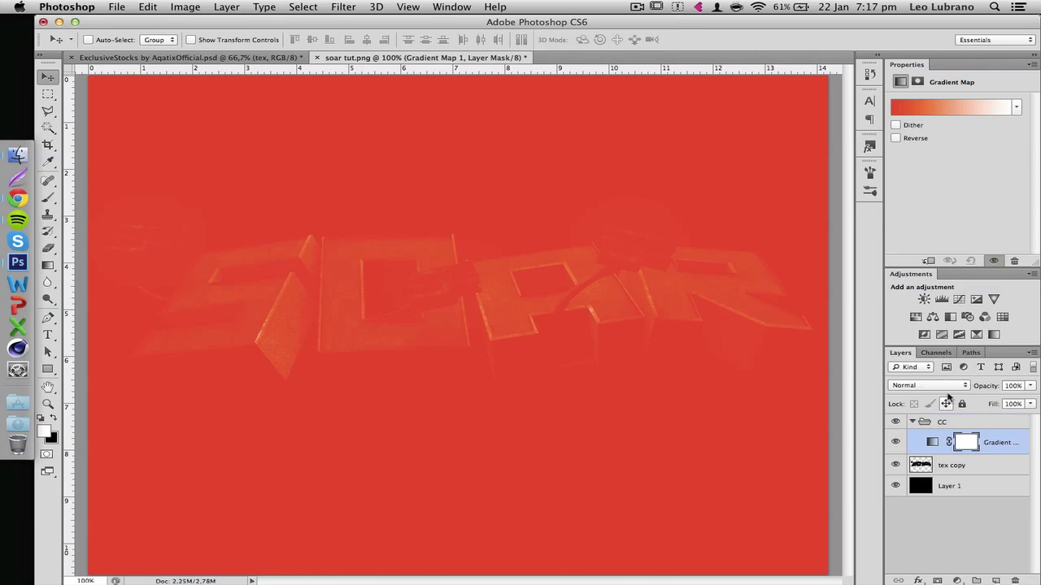
pyautogui.click(927, 385)
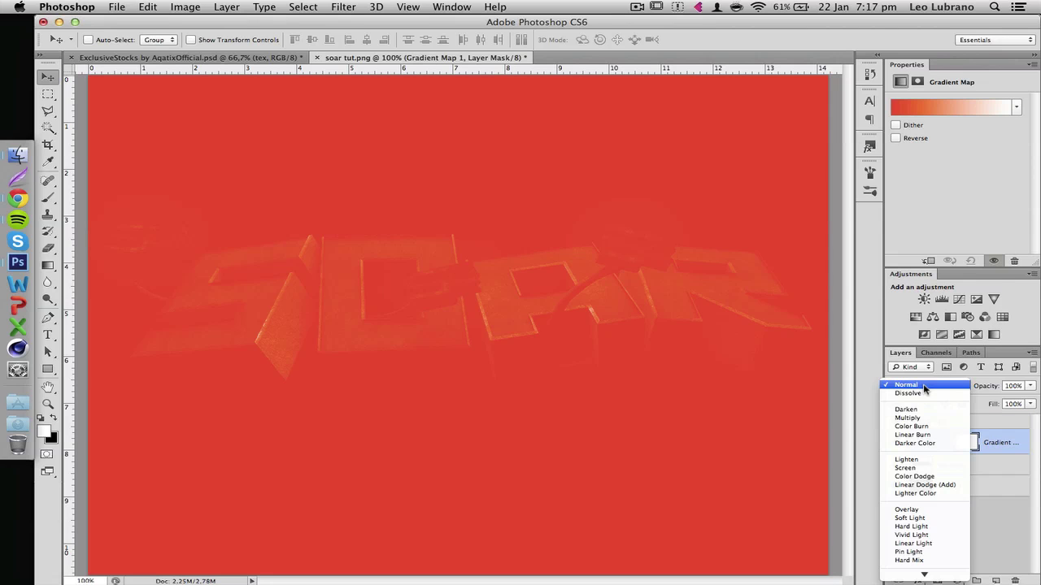
pyautogui.click(909, 468)
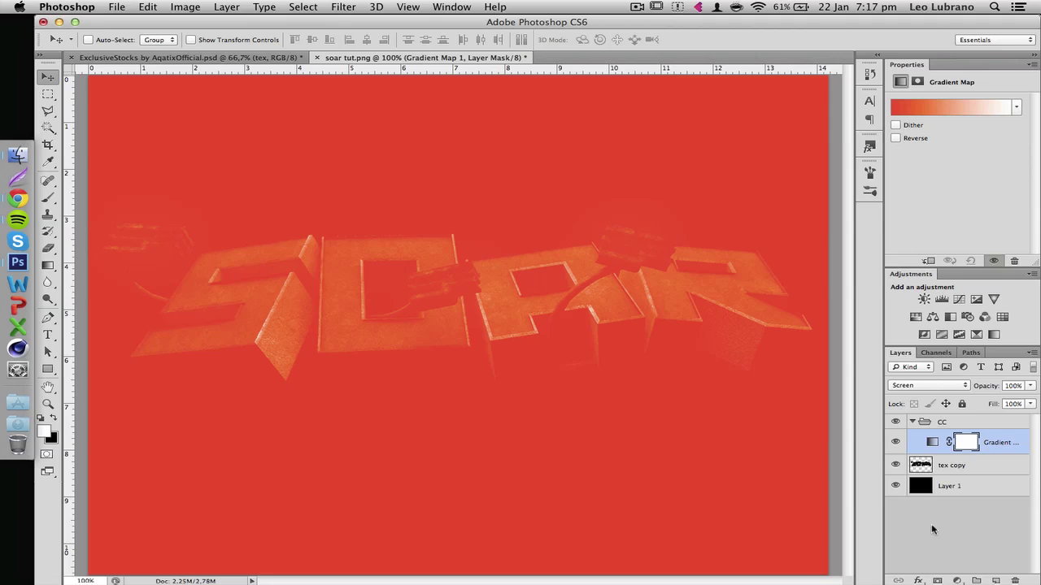
pyautogui.click(948, 107)
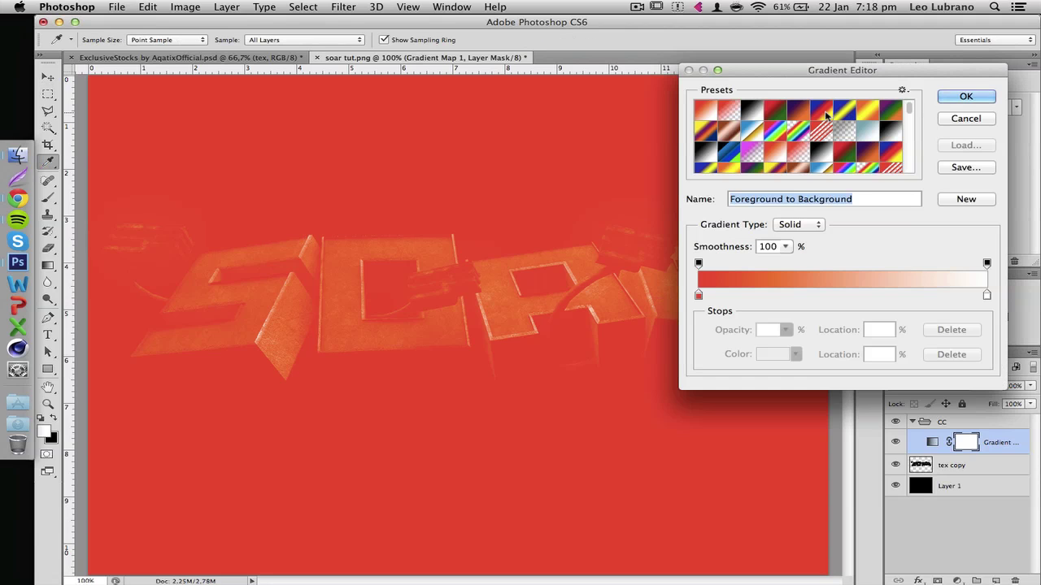
pyautogui.click(798, 108)
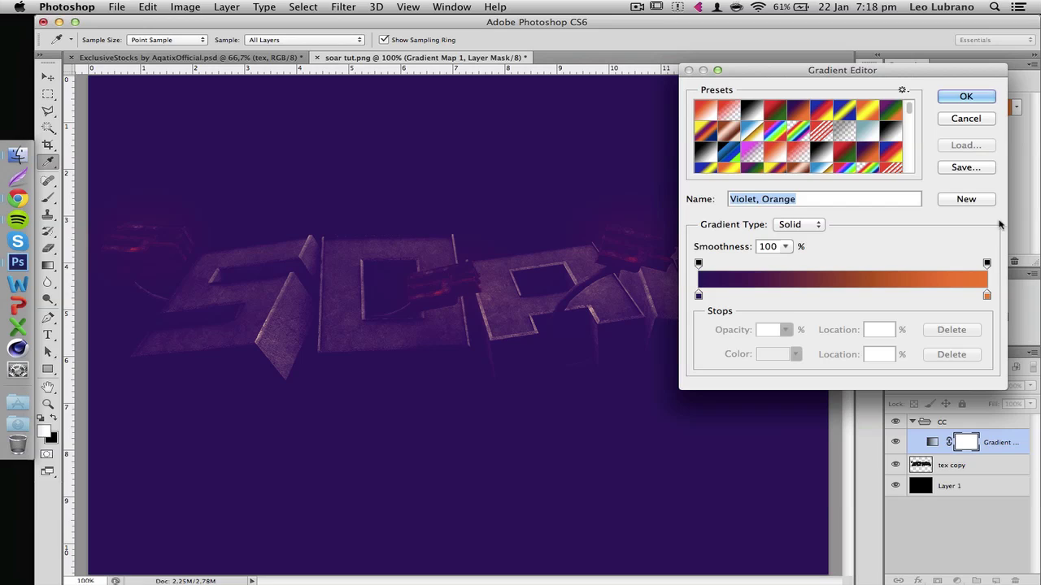
pyautogui.click(968, 97)
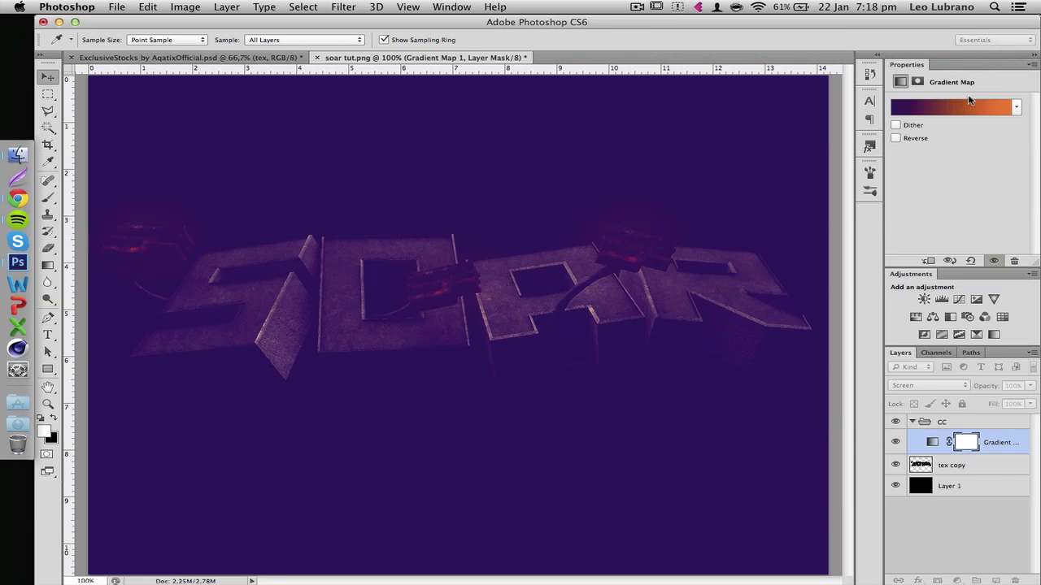
# - Keep the gradient map blended in Screen and fade its opacity to 21%
pyautogui.click(943, 385)
pyautogui.click(937, 382)
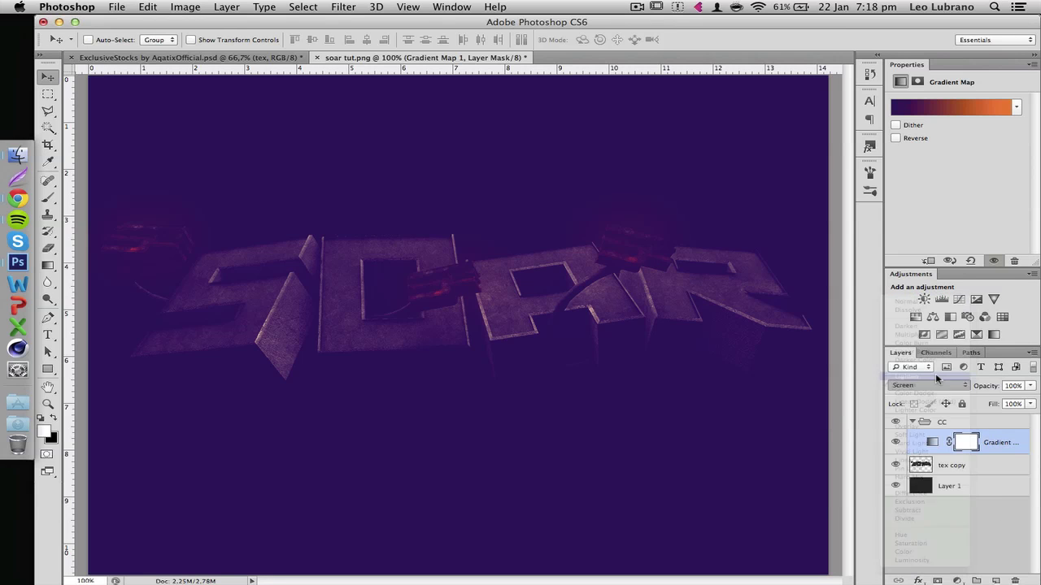
pyautogui.click(937, 377)
pyautogui.click(943, 387)
pyautogui.click(943, 396)
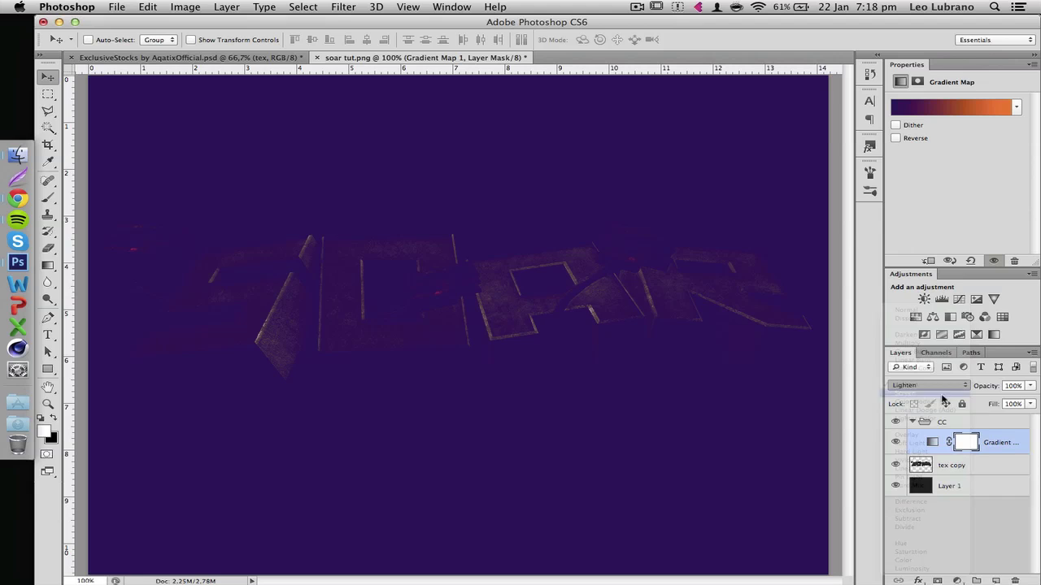
pyautogui.moveTo(983, 390); pyautogui.dragTo(929, 398)
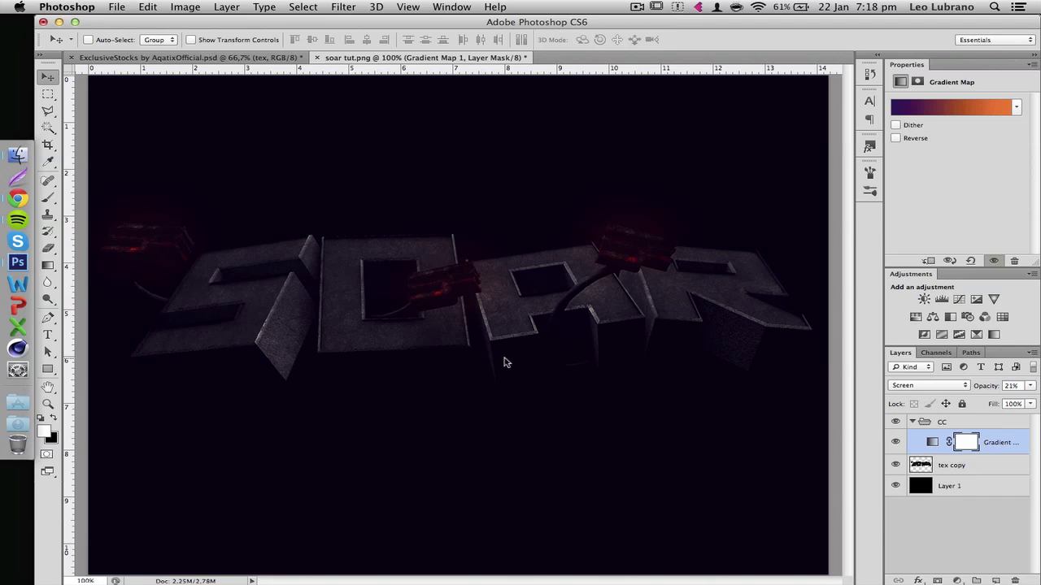
# - Toggle the gradient map's visibility at zoomed-out and 100% views to compare the tint
pyautogui.press('super+minus')
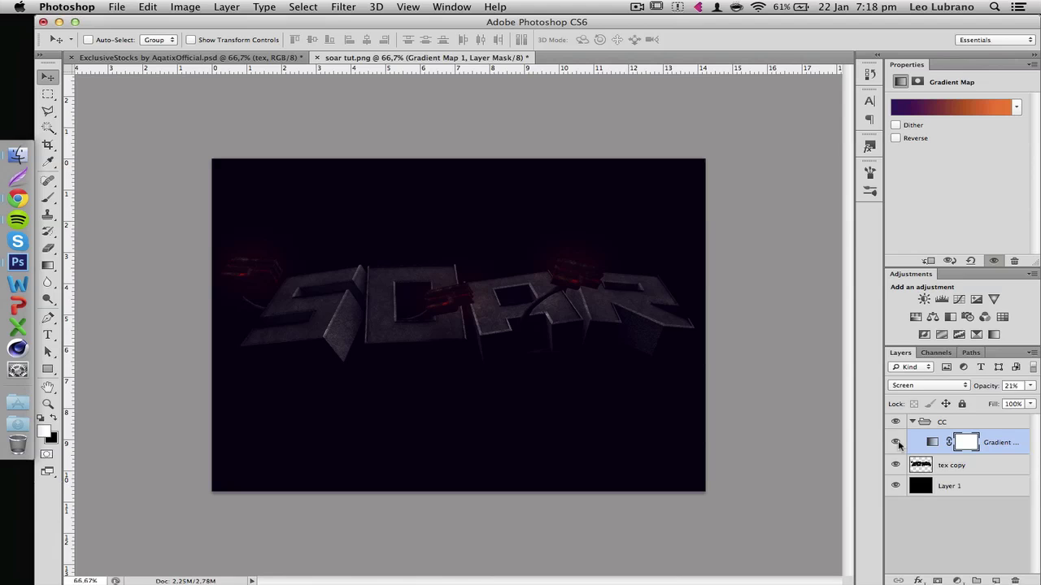
pyautogui.click(896, 443)
pyautogui.click(896, 444)
pyautogui.press('super+plus')
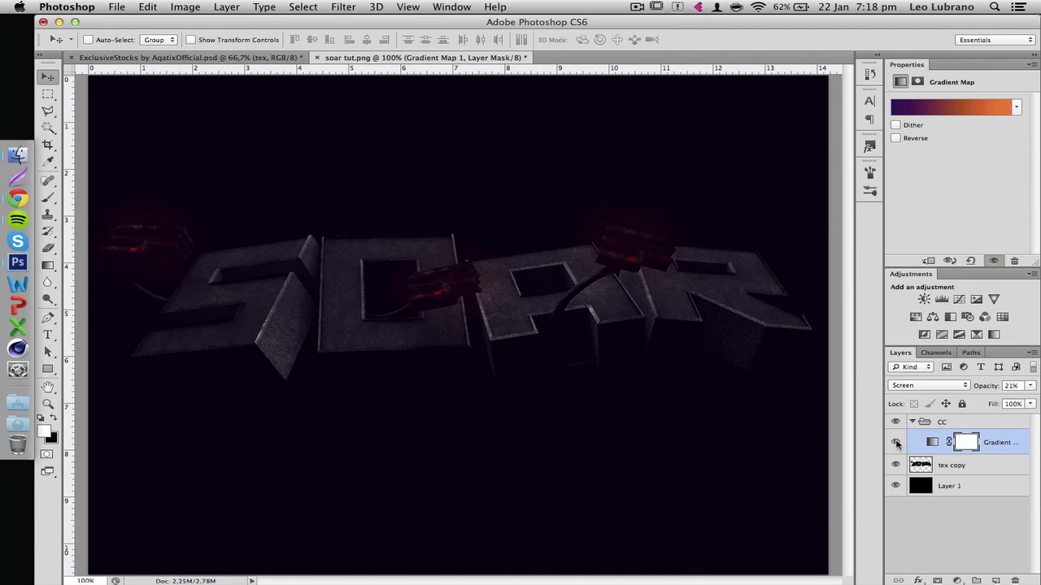
pyautogui.click(896, 443)
pyautogui.click(896, 444)
# - Add a Curves adjustment mapping input 129 to output 108, then create empty Layer 2 above tex copy
pyautogui.click(958, 299)
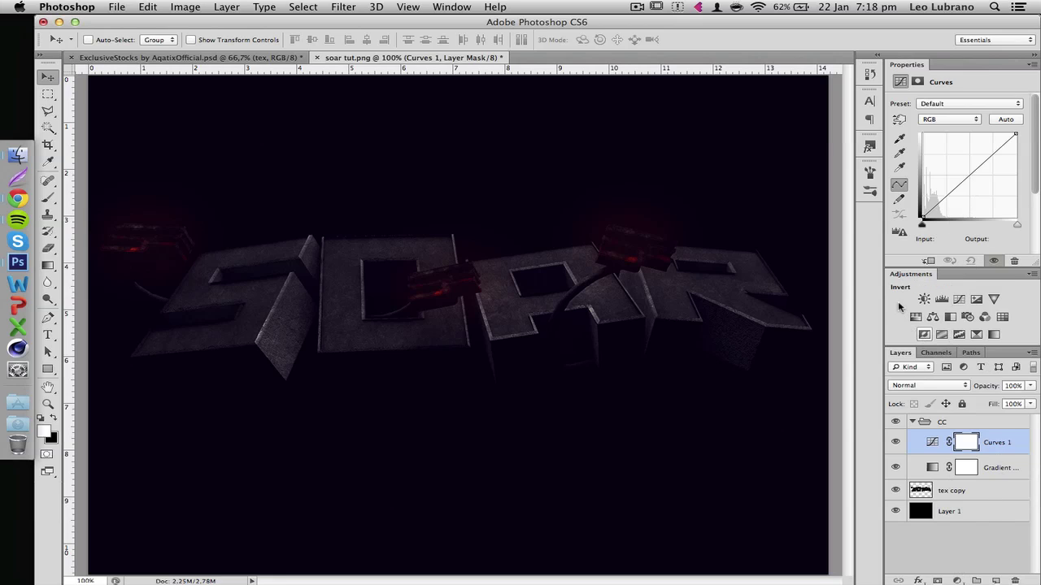
pyautogui.click(958, 581)
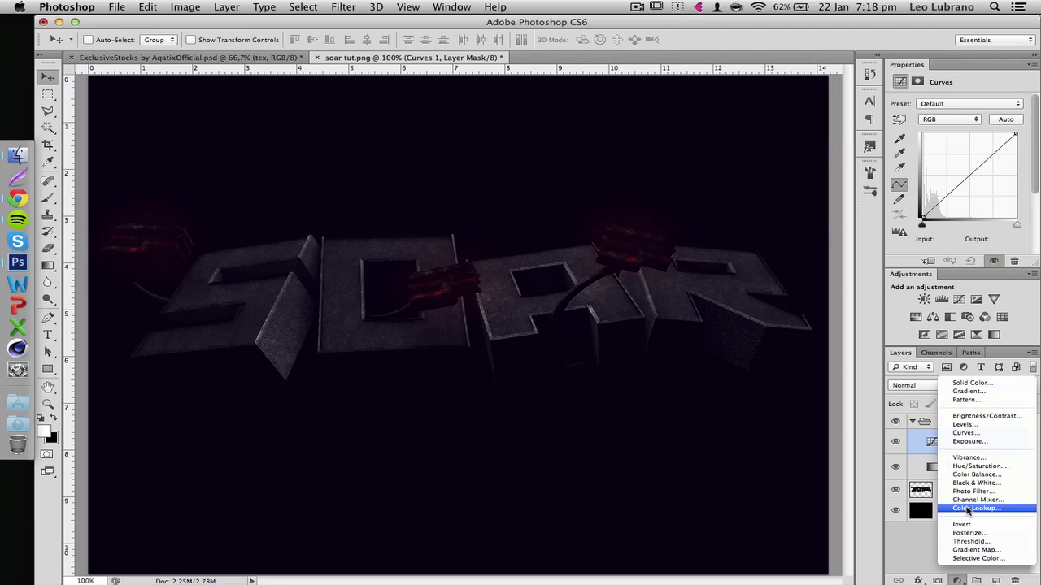
pyautogui.click(960, 187)
pyautogui.moveTo(969, 178); pyautogui.dragTo(970, 186)
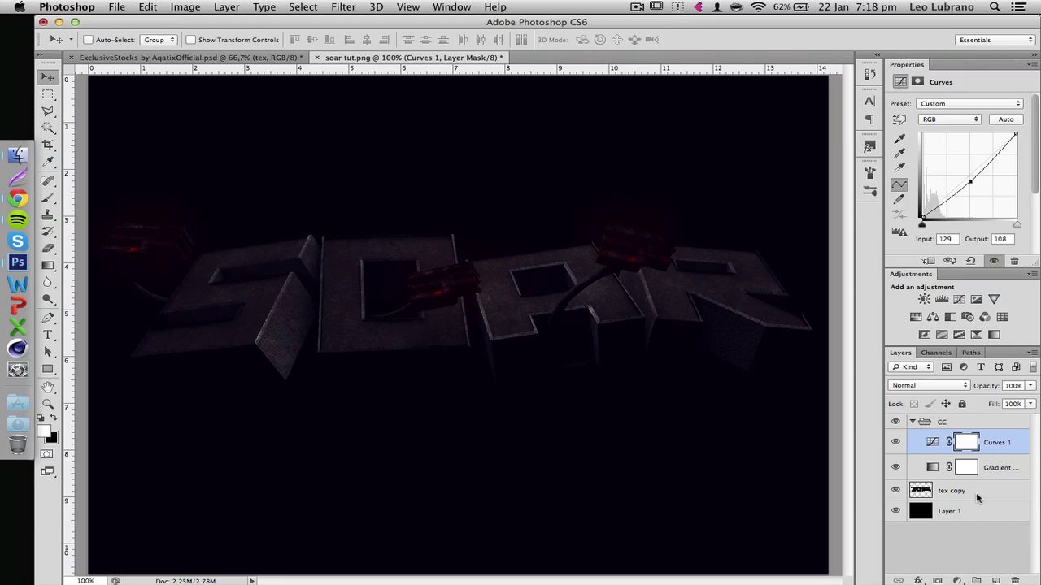
pyautogui.click(951, 490)
pyautogui.click(996, 580)
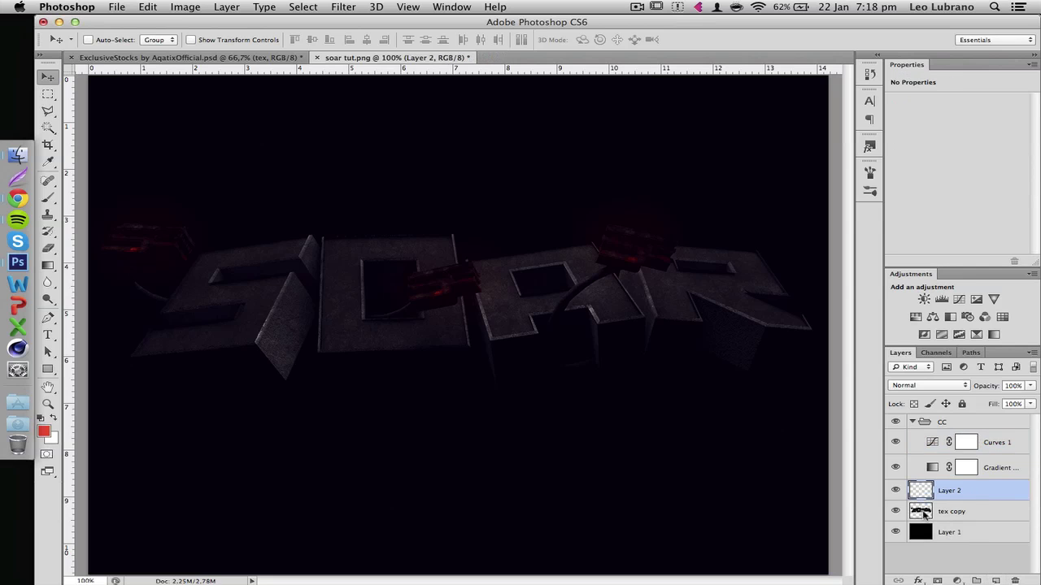
# - Fill the SOAR letter outline with white on Layer 2
pyautogui.keyDown('super'); pyautogui.click(923, 512); pyautogui.keyUp('super')
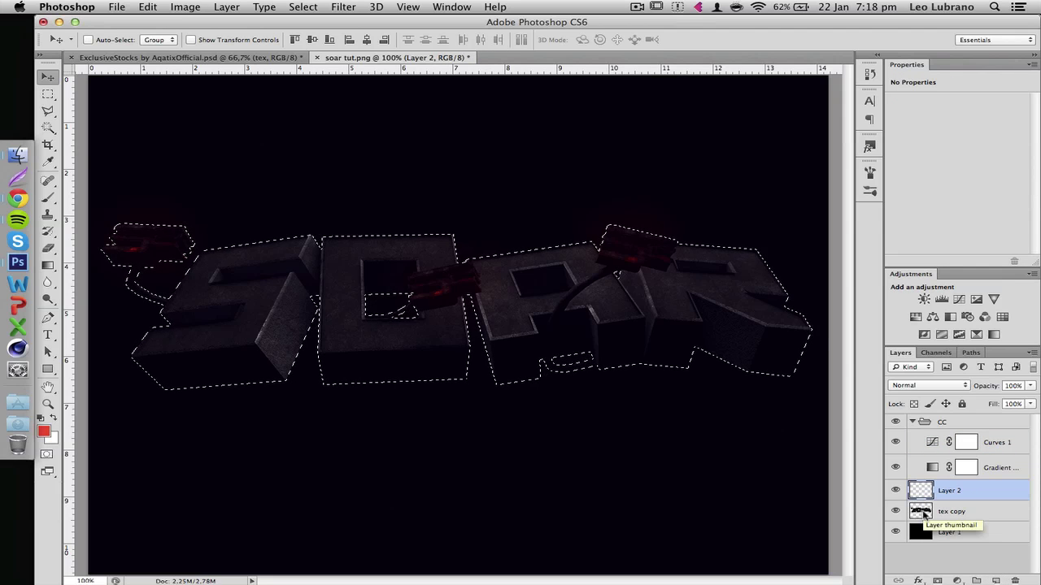
pyautogui.press('super+BackSpace')
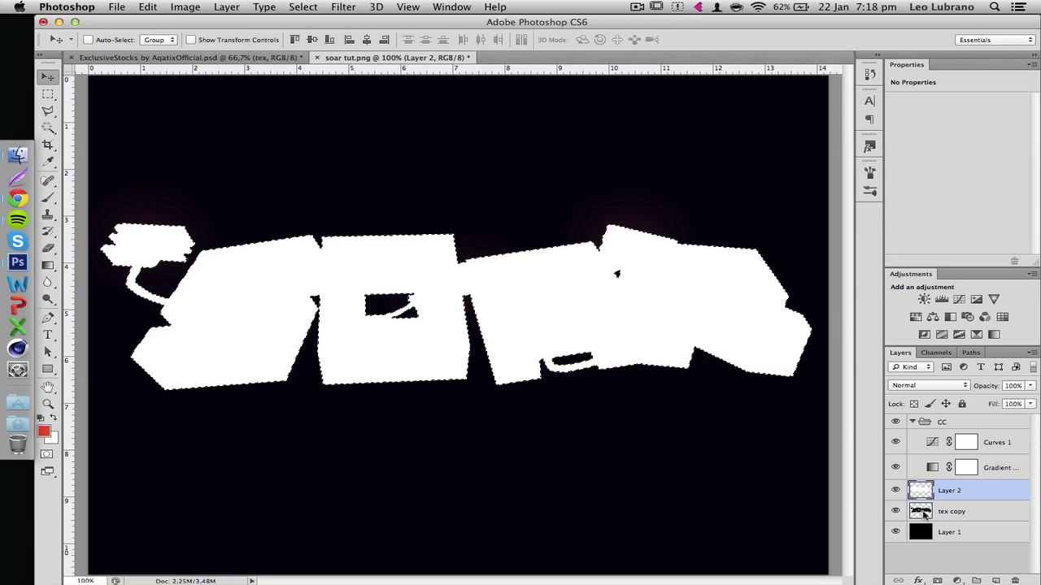
pyautogui.press('super+d')
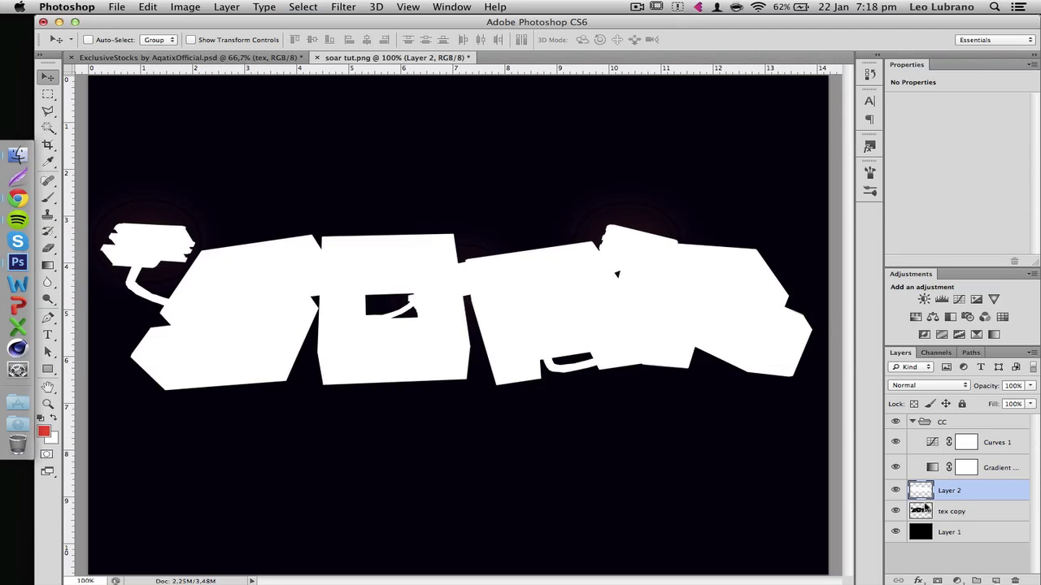
# - Set the white fill to Overlay at 36%, clip it to tex copy, and merge them
pyautogui.click(929, 386)
pyautogui.click(925, 510)
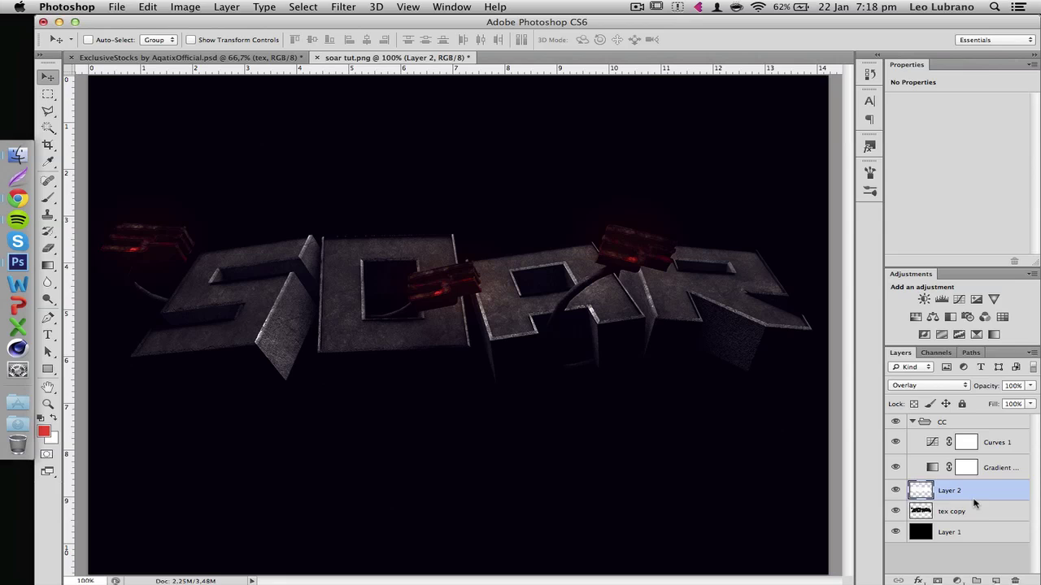
pyautogui.keyDown('alt'); pyautogui.click(978, 501); pyautogui.keyUp('alt')
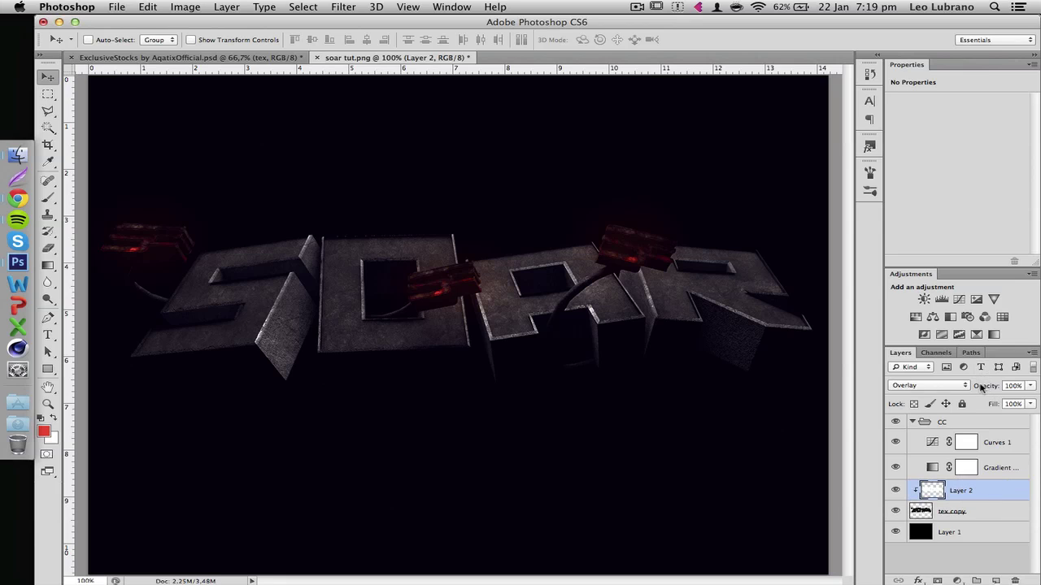
pyautogui.moveTo(984, 387); pyautogui.dragTo(939, 396)
pyautogui.keyDown('shift'); pyautogui.click(991, 520); pyautogui.keyUp('shift')
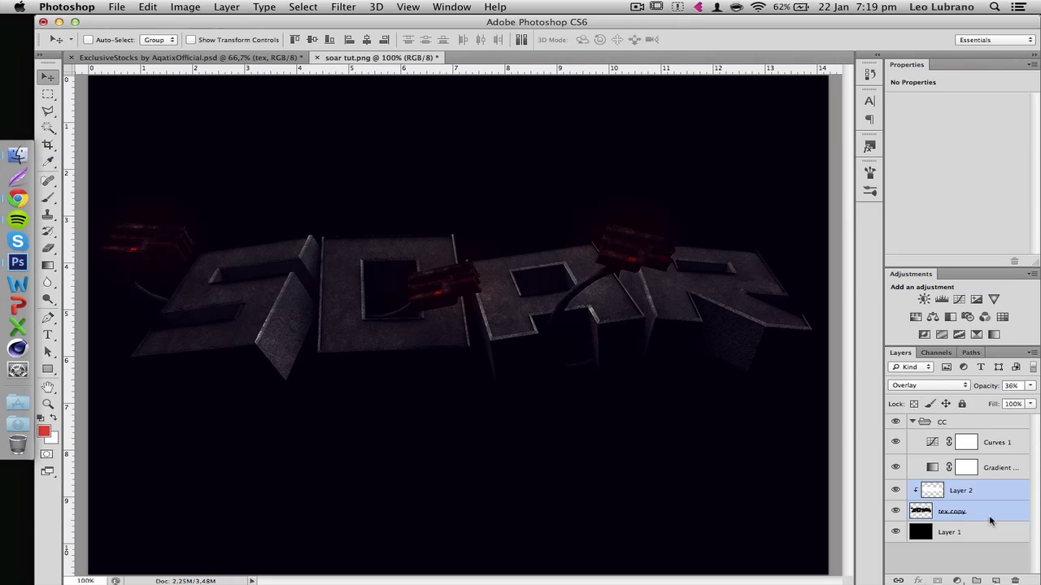
pyautogui.hotkey('ctrl', 'e')
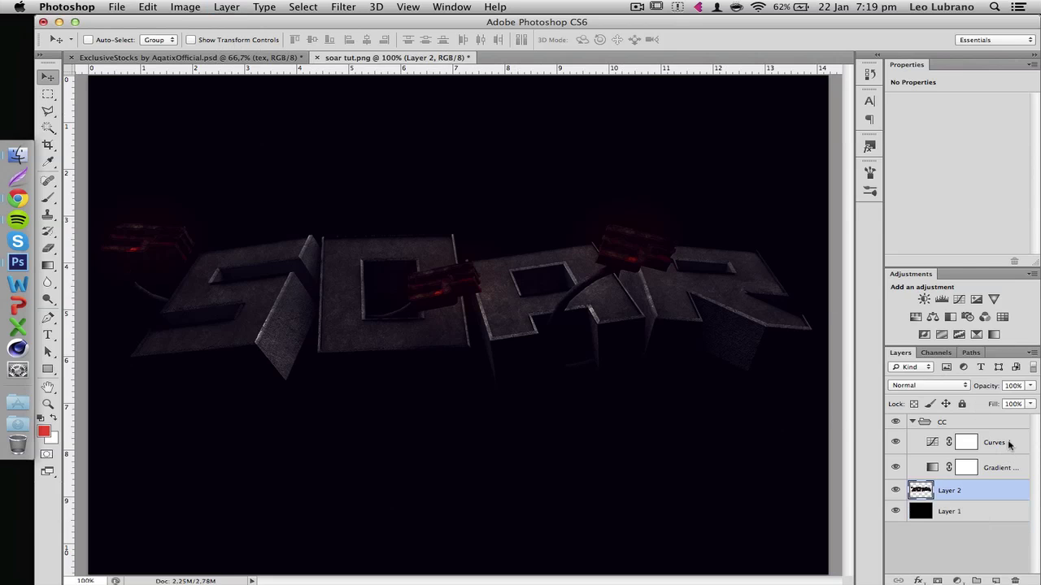
# - Set a new gradient map to Overlay and try black-white, teal-yellow and navy-red presets
pyautogui.click(1008, 444)
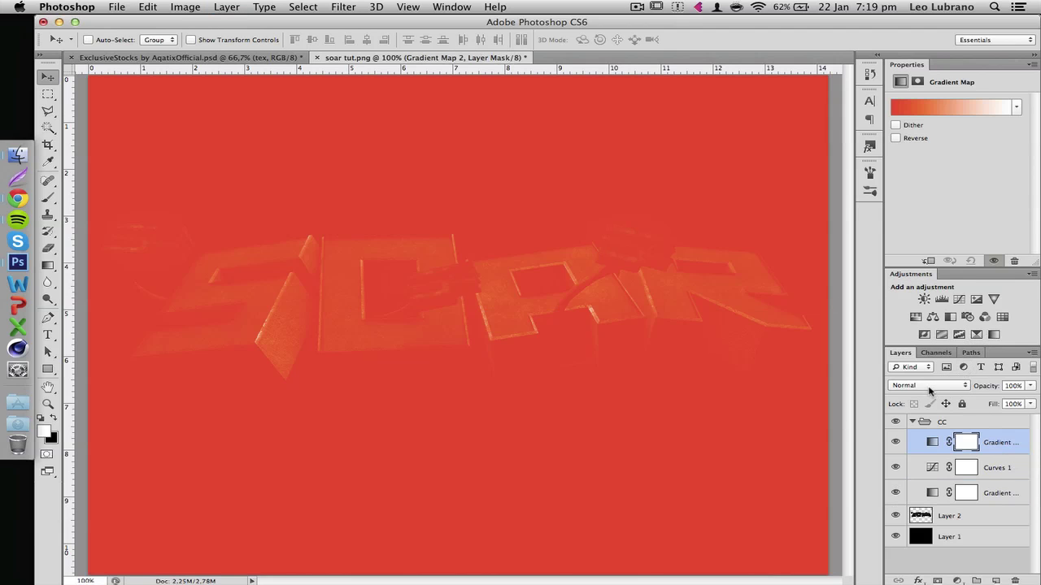
pyautogui.click(929, 385)
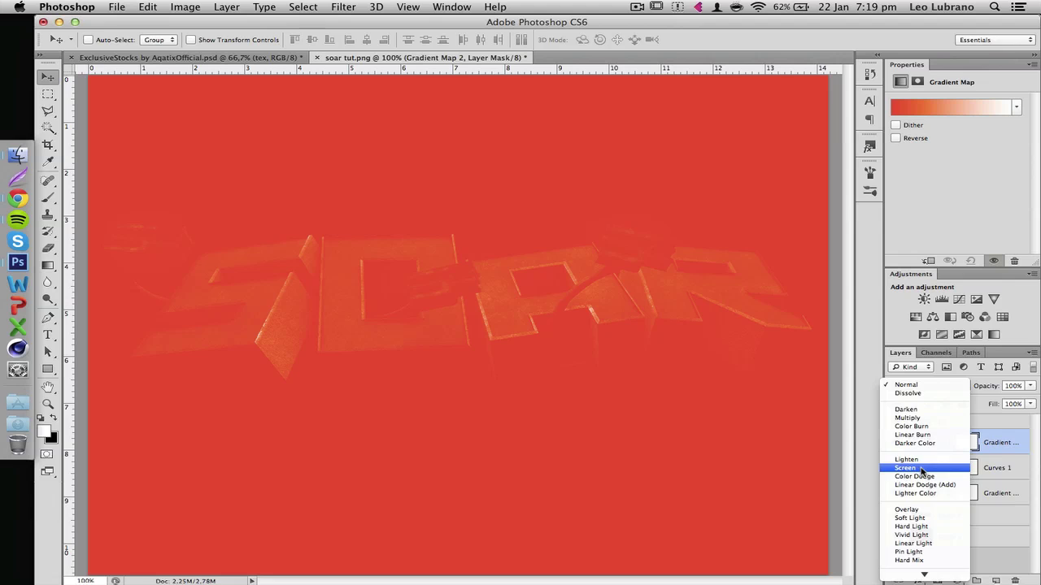
pyautogui.click(921, 510)
pyautogui.click(951, 107)
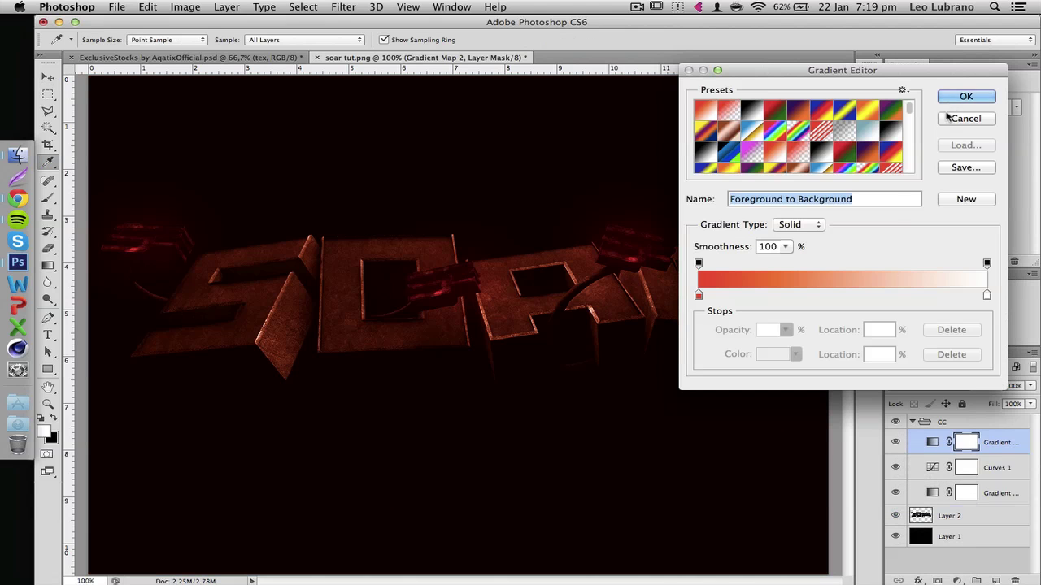
pyautogui.click(753, 110)
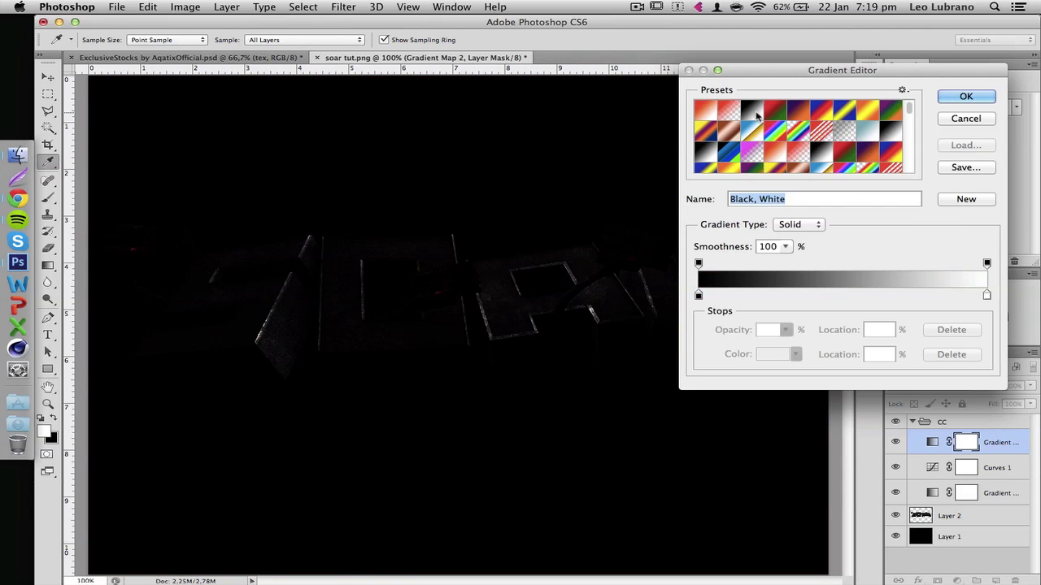
pyautogui.scroll(-3, 750, 143)
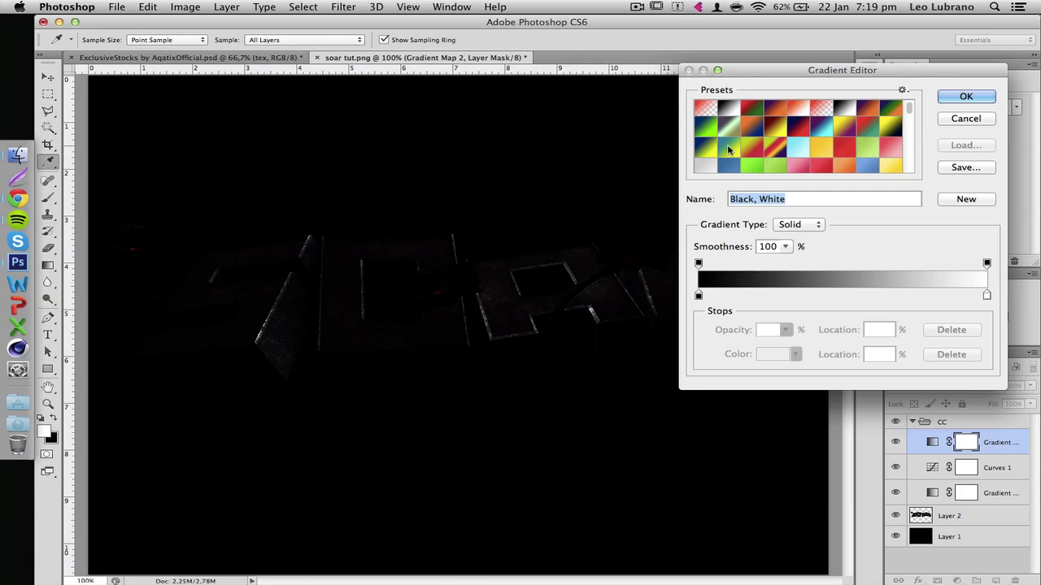
pyautogui.click(730, 151)
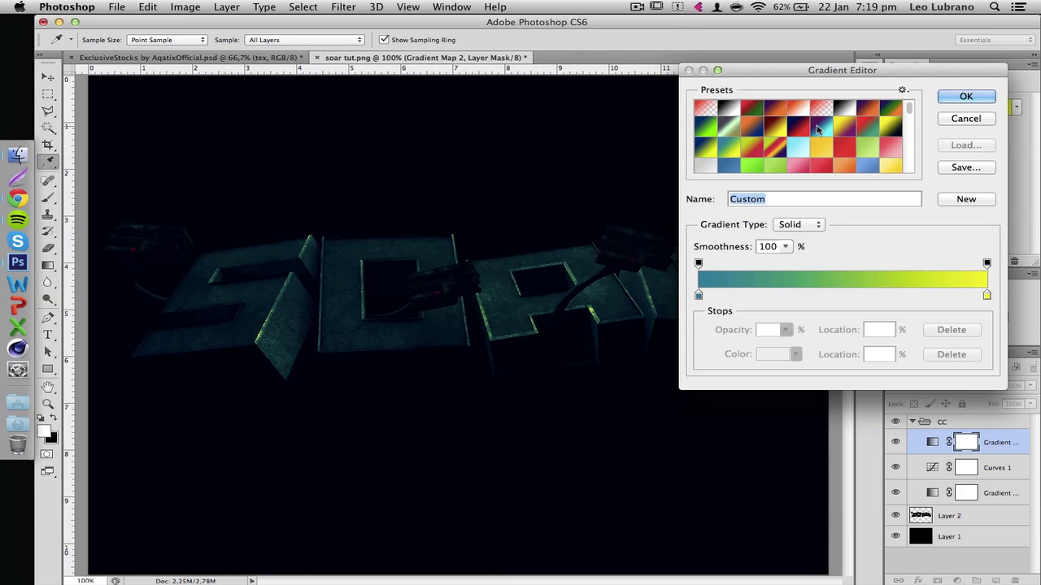
pyautogui.click(803, 128)
pyautogui.click(966, 96)
pyautogui.press('v')
pyautogui.hotkey('shift', 'alt', 'o')
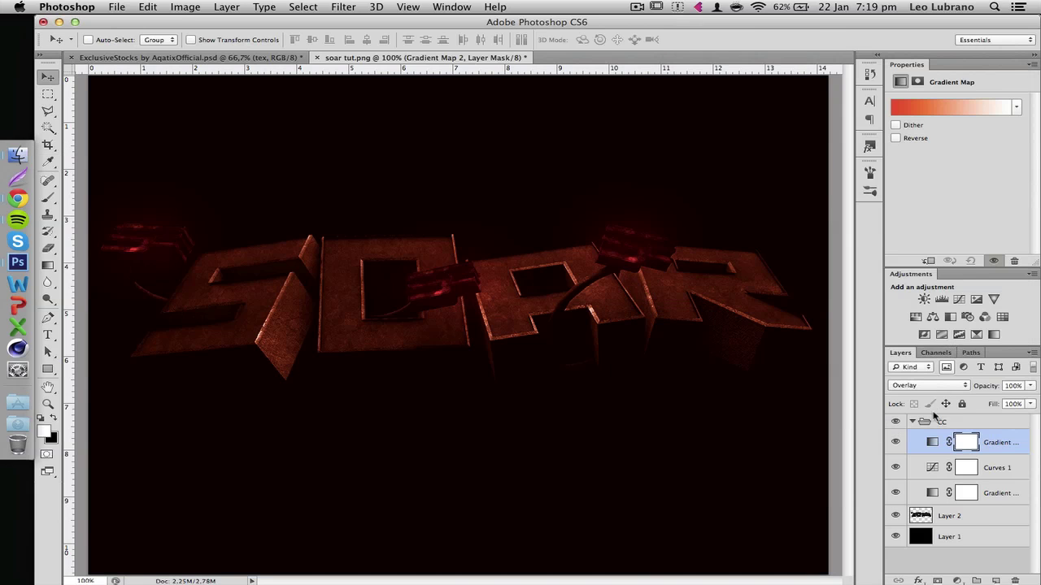
# - Switch the gradient map to Soft Light with the Blue 42 - 3D gradient at 23% opacity
pyautogui.click(923, 386)
pyautogui.click(919, 394)
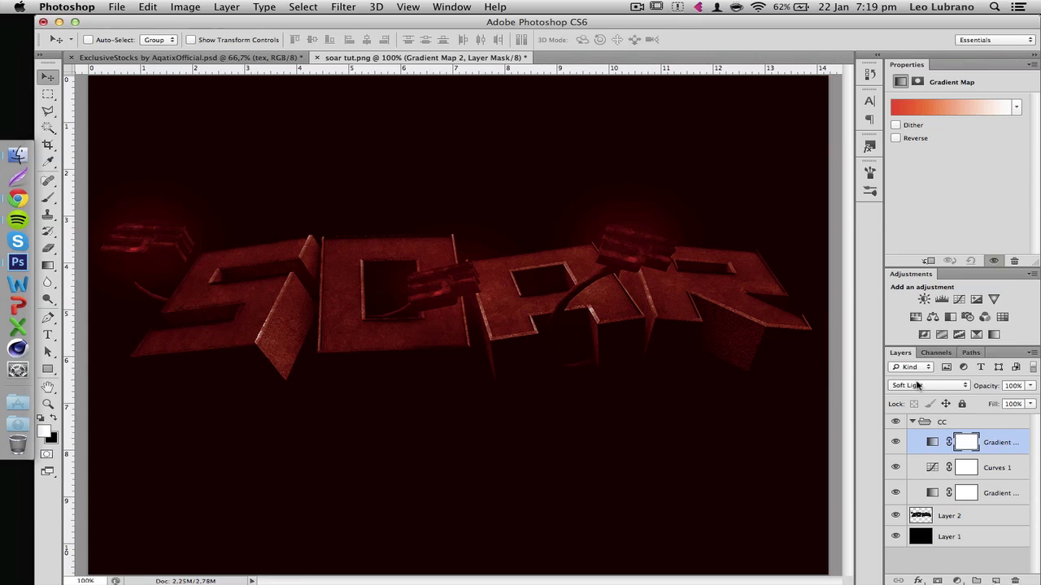
pyautogui.click(927, 109)
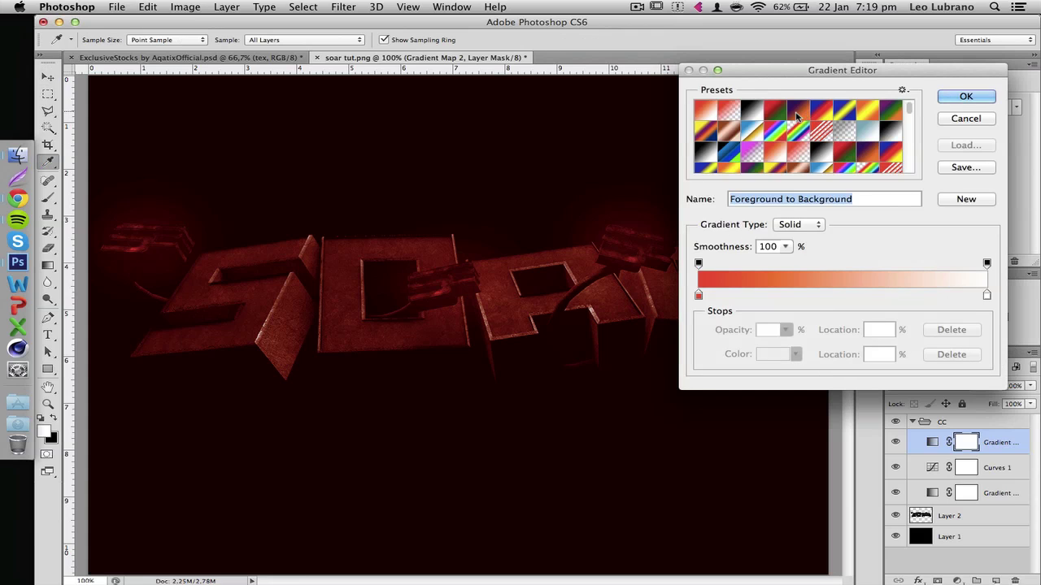
pyautogui.scroll(-2, 760, 139)
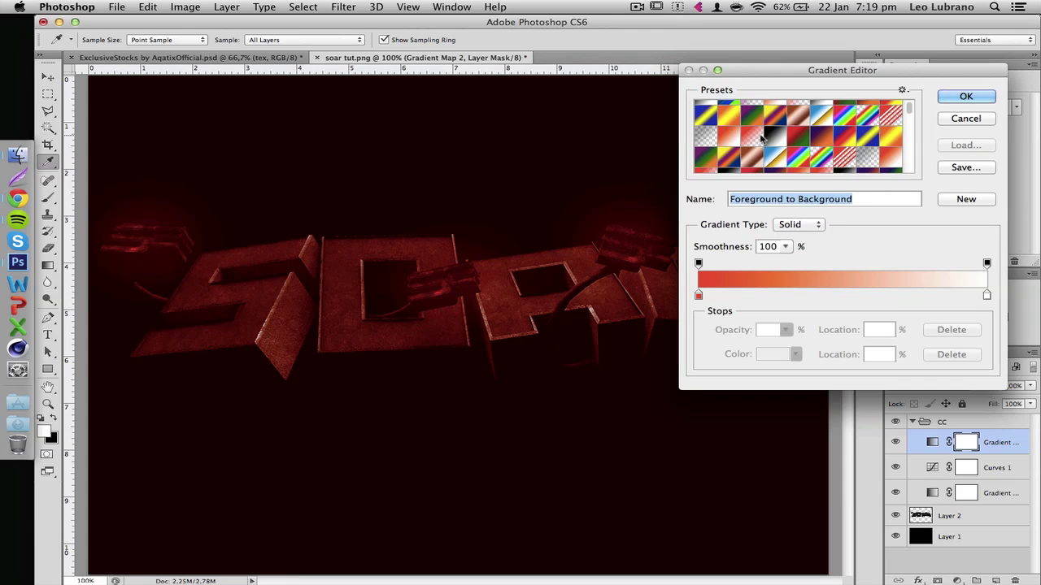
pyautogui.scroll(-1, 761, 138)
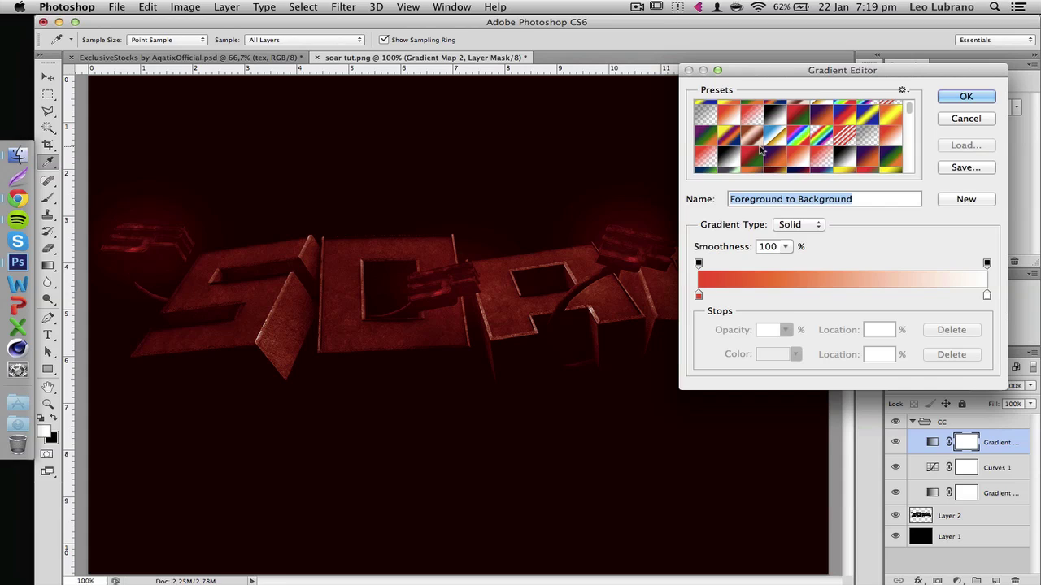
pyautogui.scroll(-1, 760, 149)
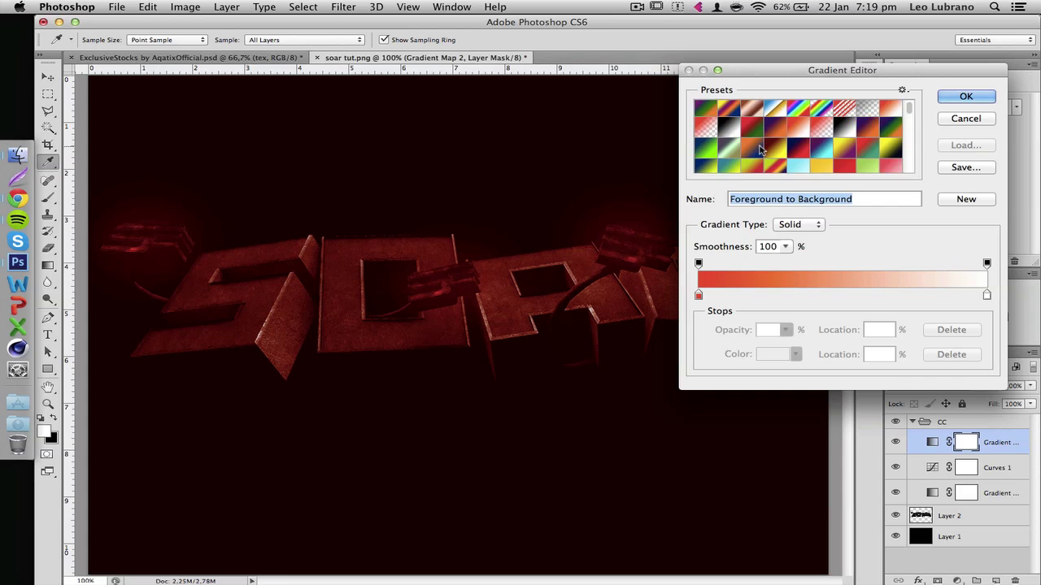
pyautogui.click(801, 164)
pyautogui.click(966, 97)
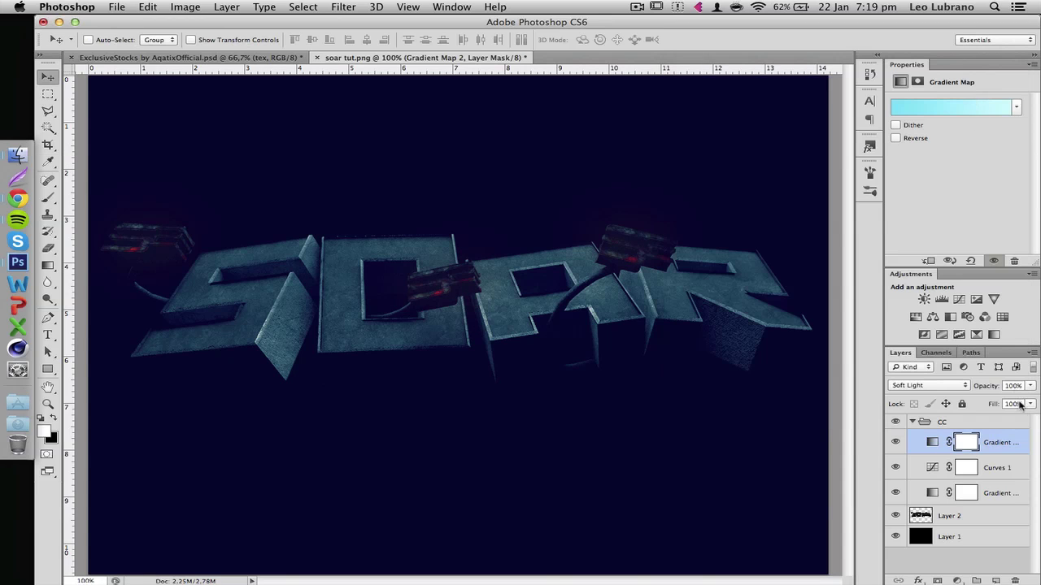
pyautogui.moveTo(991, 390); pyautogui.dragTo(934, 391)
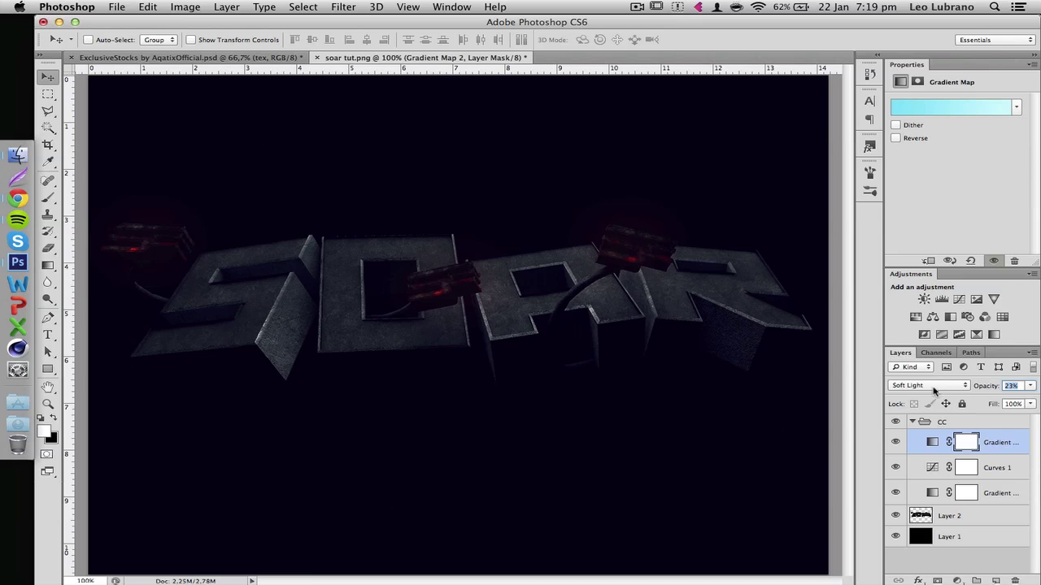
# - Toggle the top gradient map's visibility twice to compare the cyan tint
pyautogui.click(895, 442)
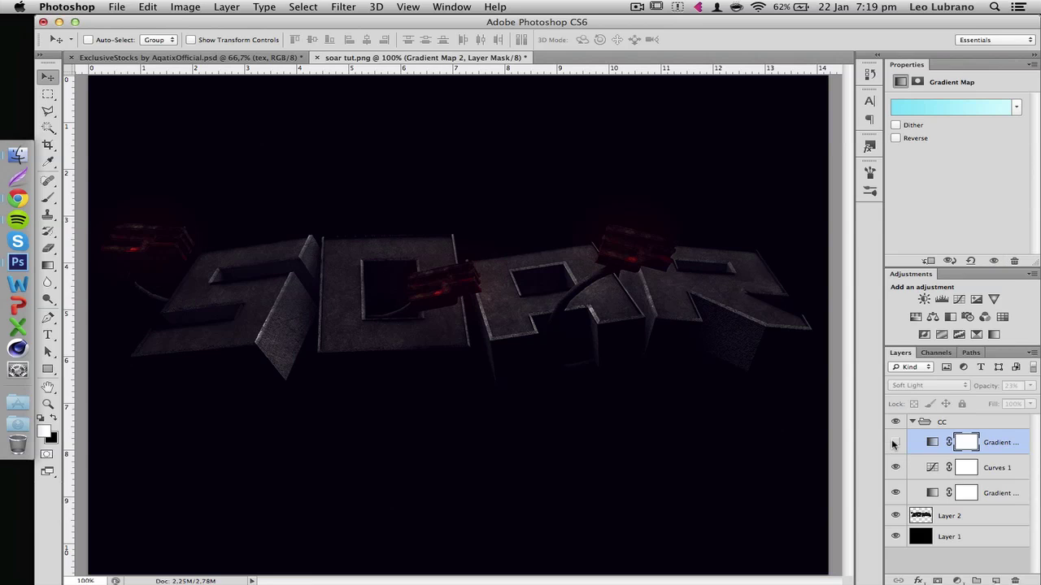
pyautogui.click(895, 442)
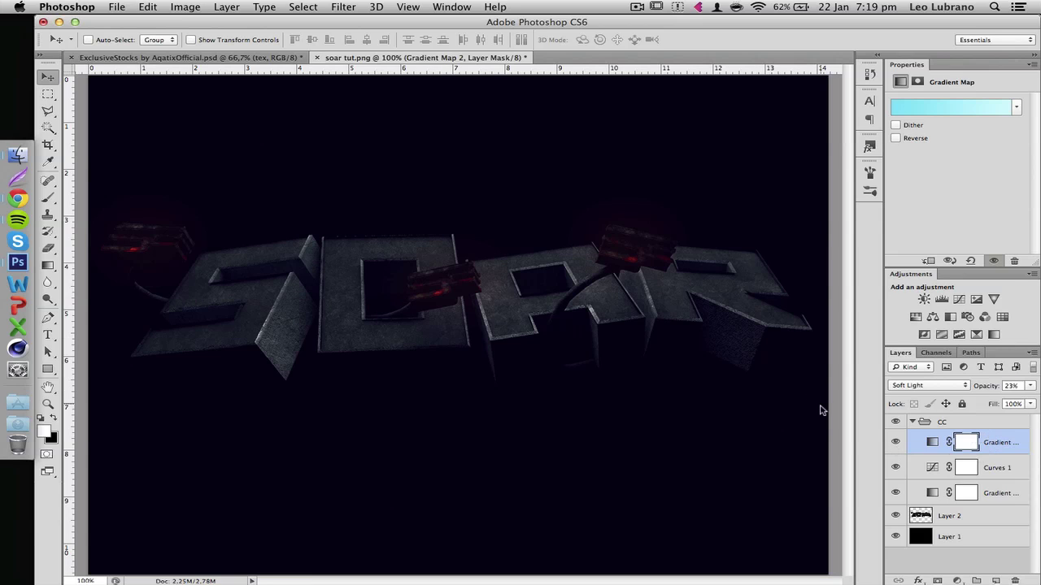
pyautogui.click(895, 442)
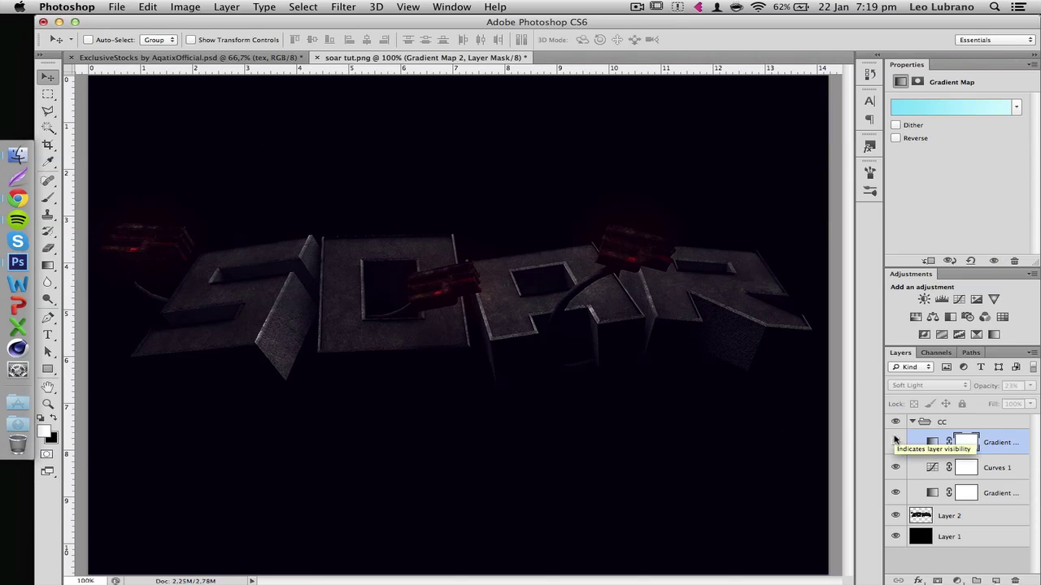
pyautogui.click(895, 441)
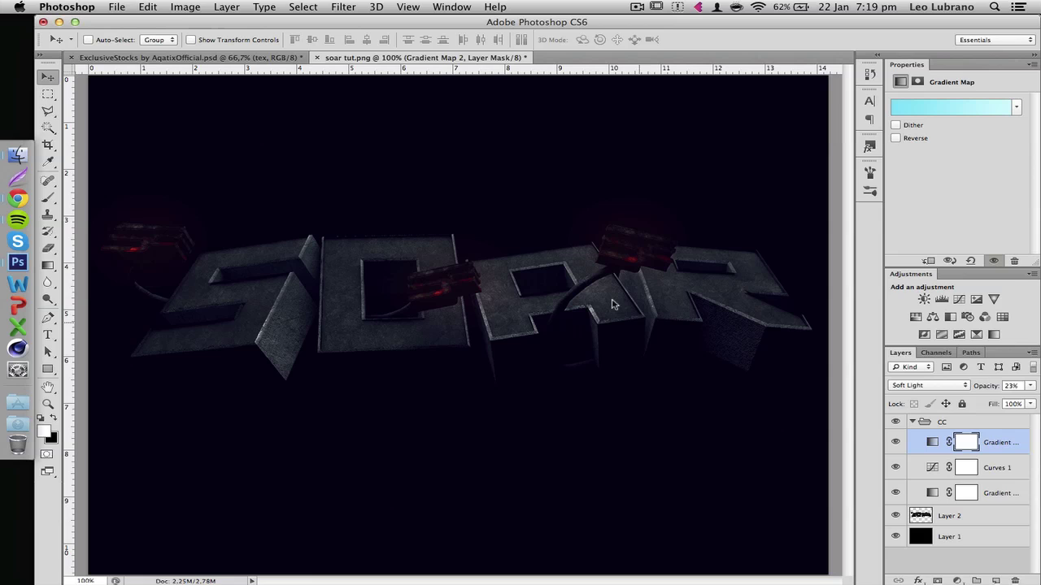
# - Collapse the CC adjustment group in the Layers panel
pyautogui.press('F3')
pyautogui.press('F3')
pyautogui.press('F2')
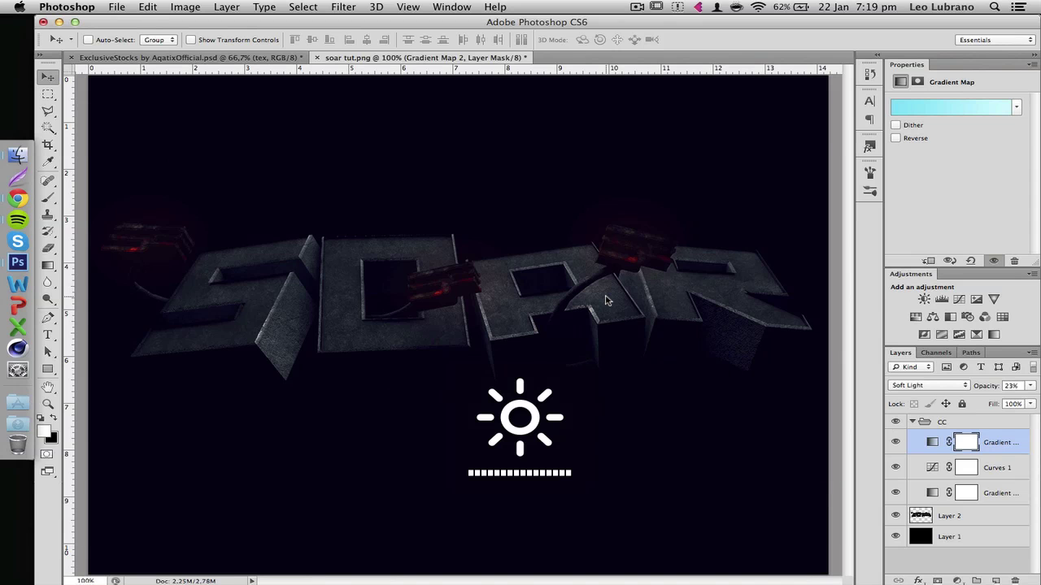
pyautogui.press('super+minus')
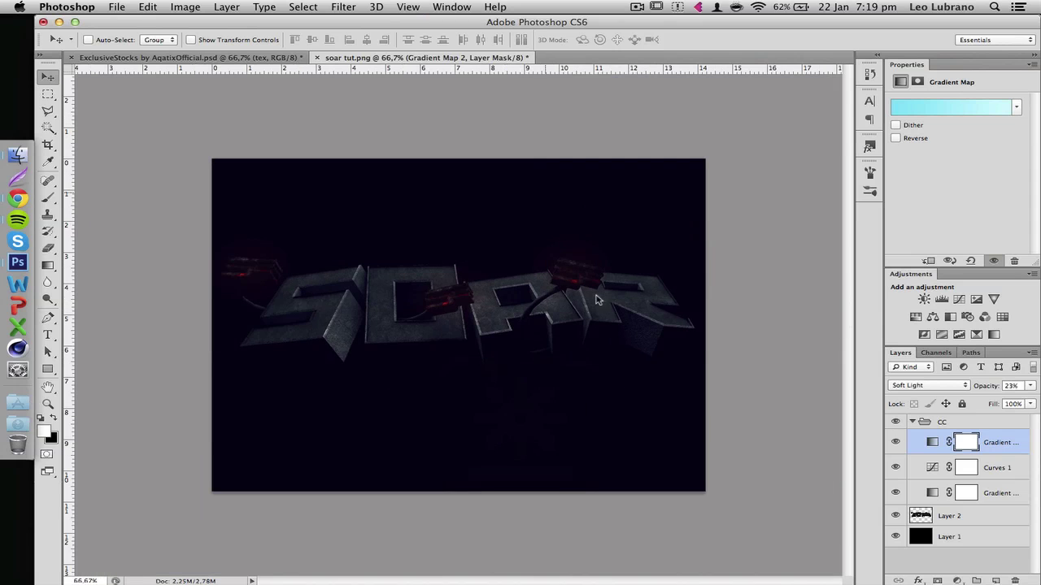
pyautogui.click(912, 421)
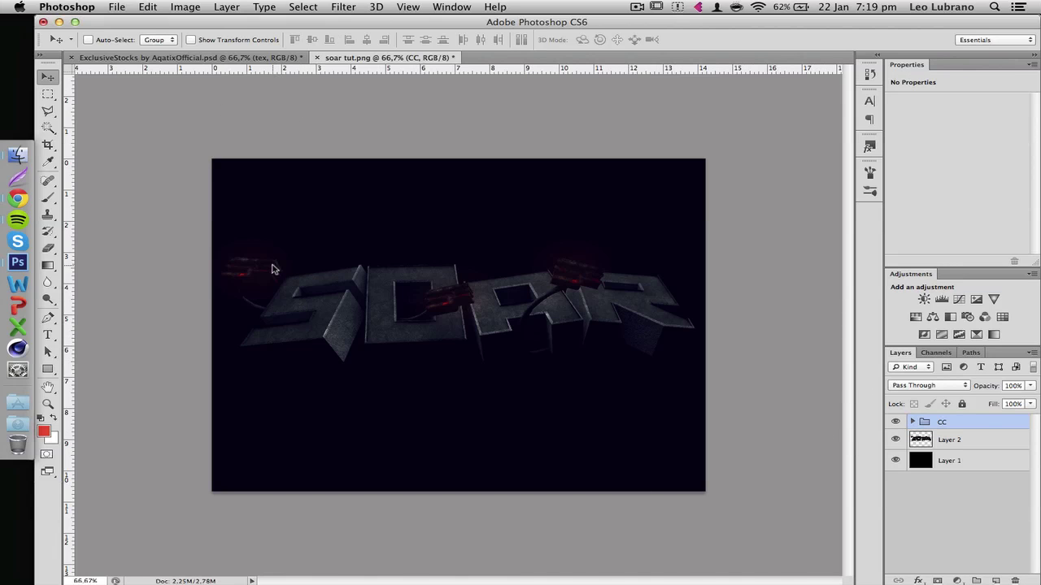
pyautogui.press('super+plus')
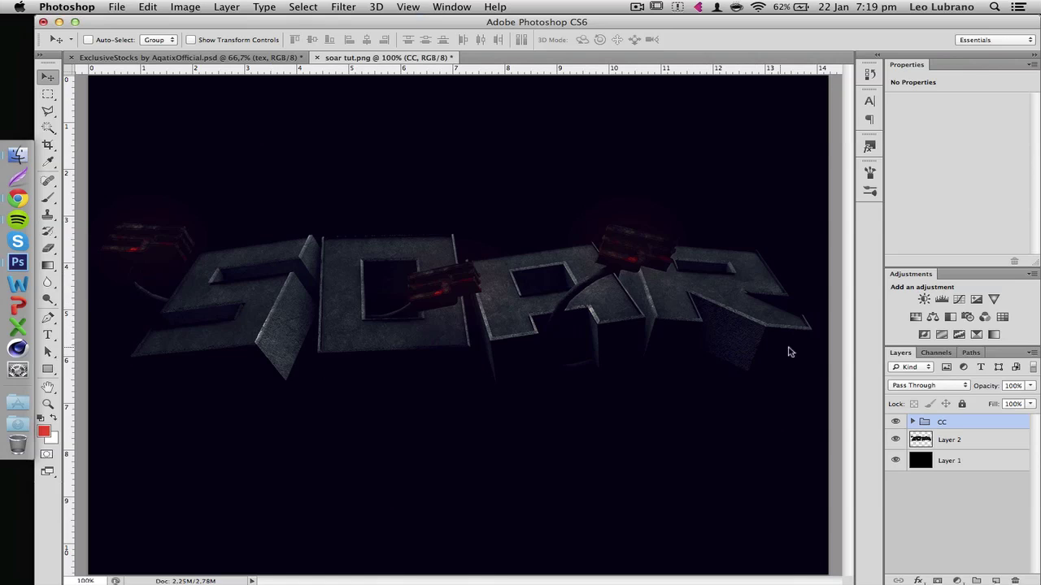
# - Add Layer 3 above Layer 2 and draw a two-point pen path along the S's edge
pyautogui.click(970, 441)
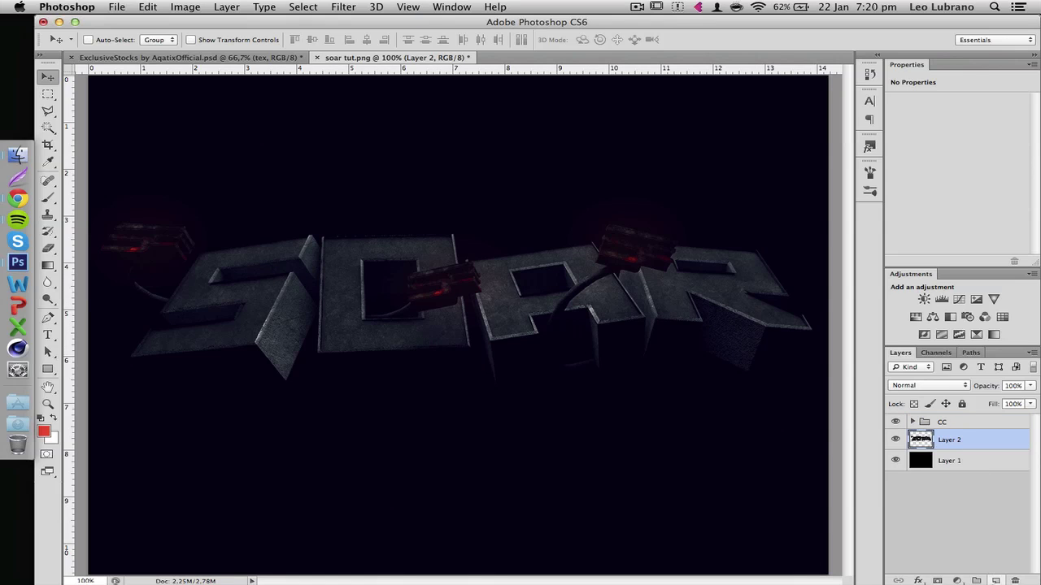
pyautogui.click(996, 581)
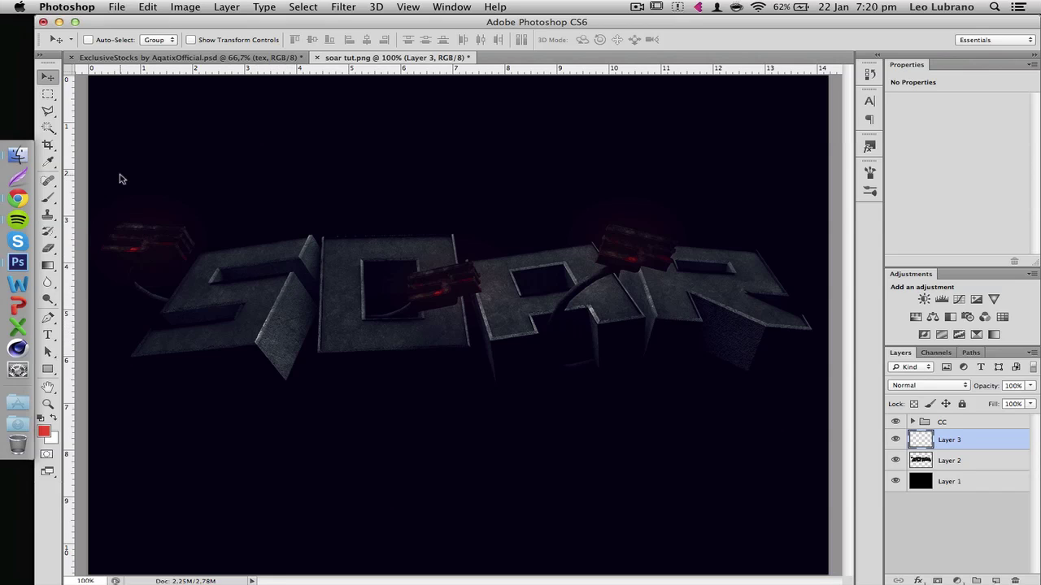
pyautogui.press('p')
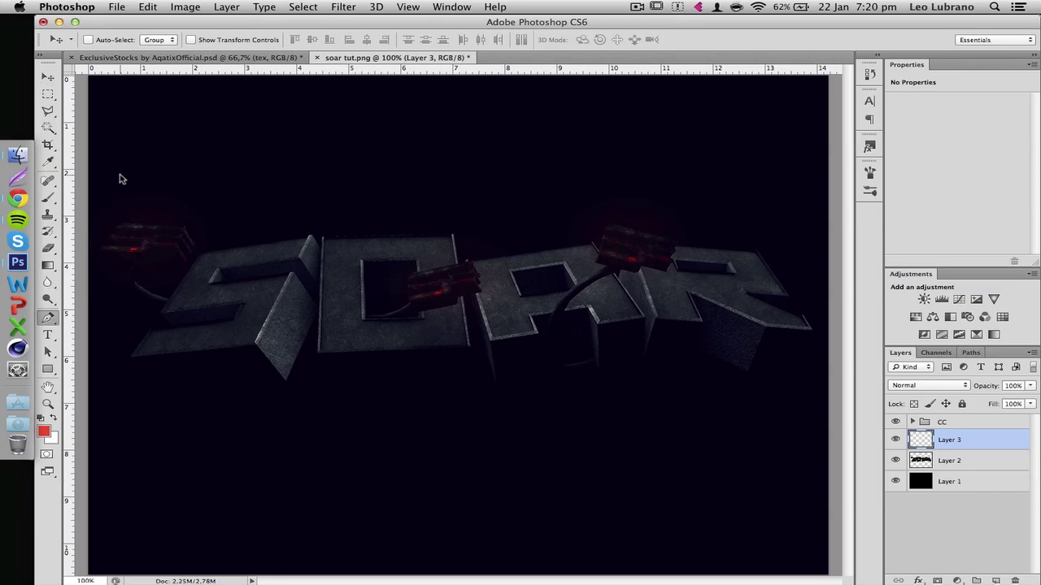
pyautogui.click(254, 346)
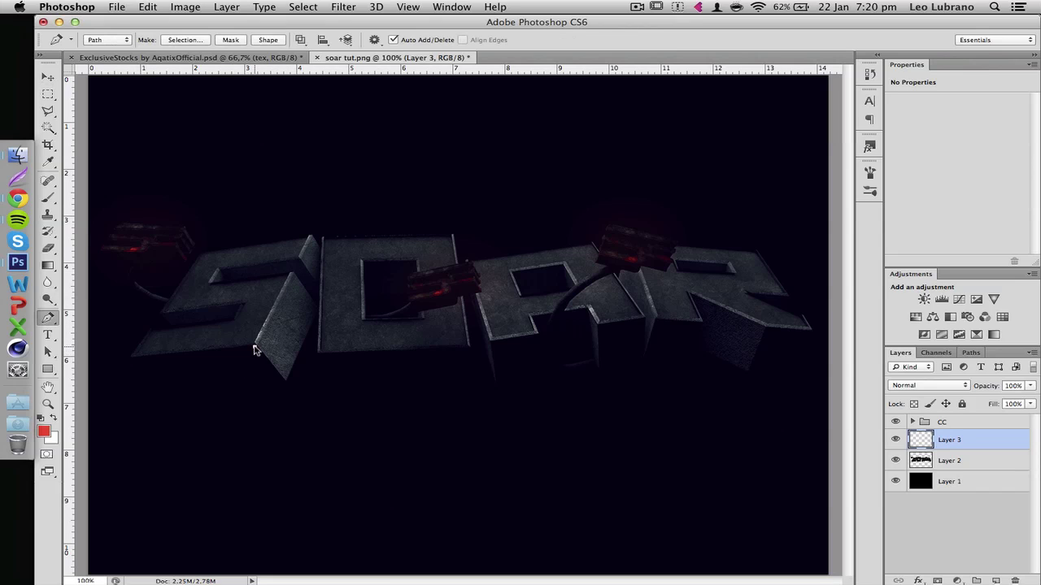
pyautogui.click(292, 273)
# - Set up a 5 px hard round brush with black as the paint colour
pyautogui.moveTo(56, 192); pyautogui.dragTo(91, 193)
pyautogui.click(105, 39)
pyautogui.click(81, 145)
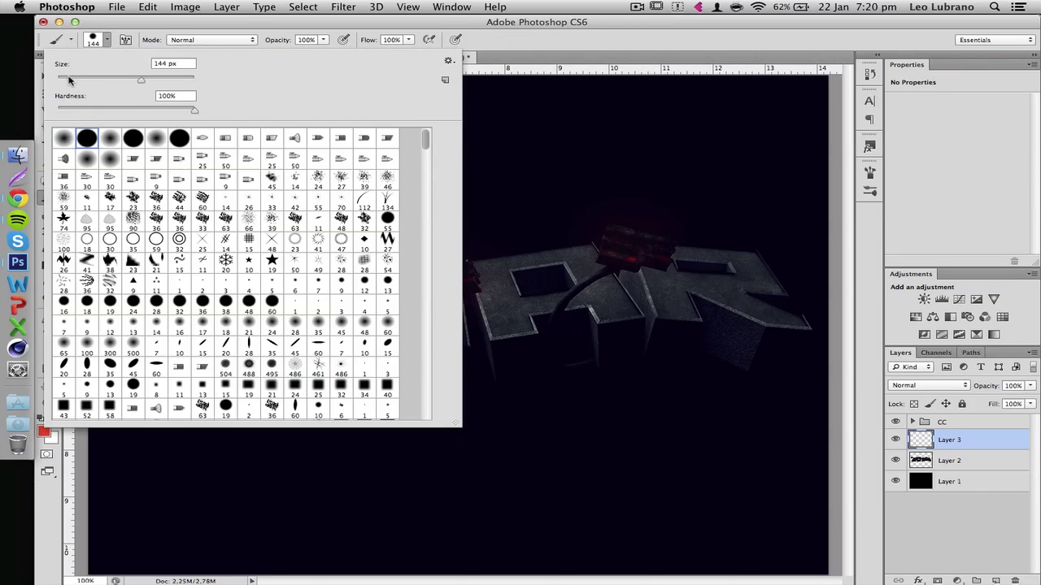
pyautogui.moveTo(69, 80); pyautogui.dragTo(59, 82)
pyautogui.moveTo(509, 218); pyautogui.dragTo(604, 281)
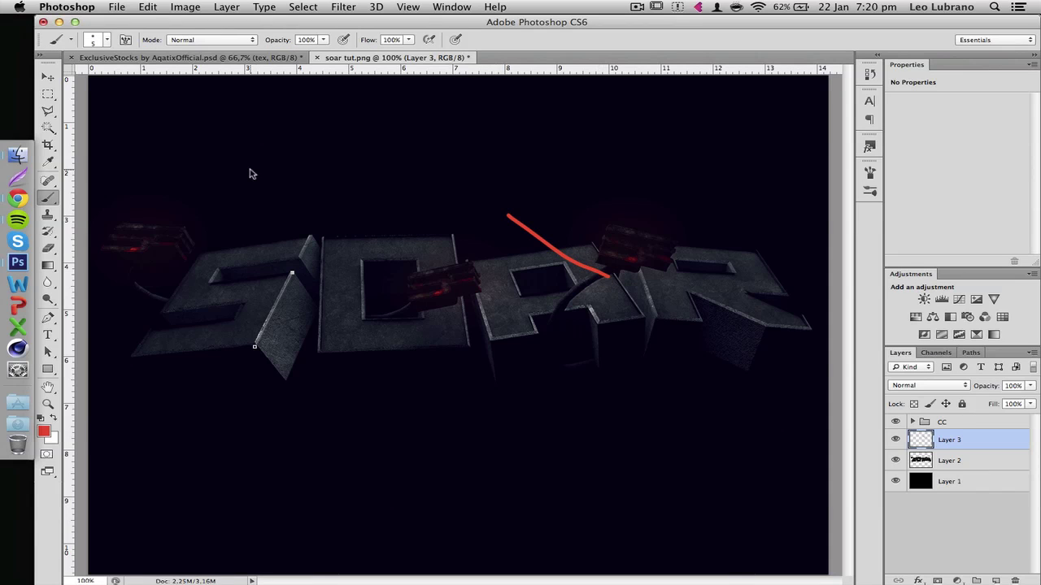
pyautogui.hotkey('ctrl', 'z')
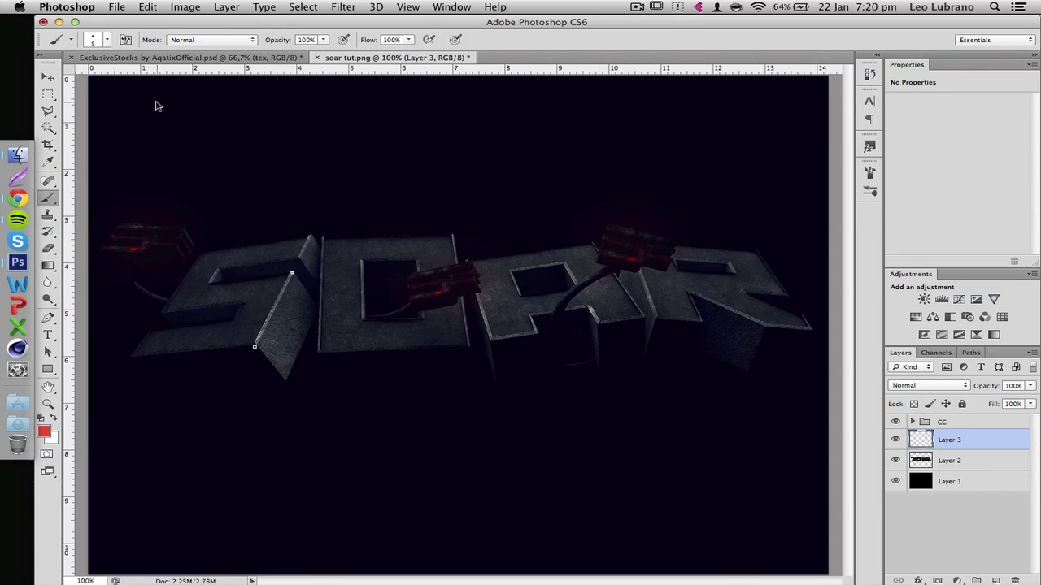
pyautogui.click(41, 418)
# - Stroke the pen path with the Brush tool on Layer 3, then hide the path
pyautogui.press('p')
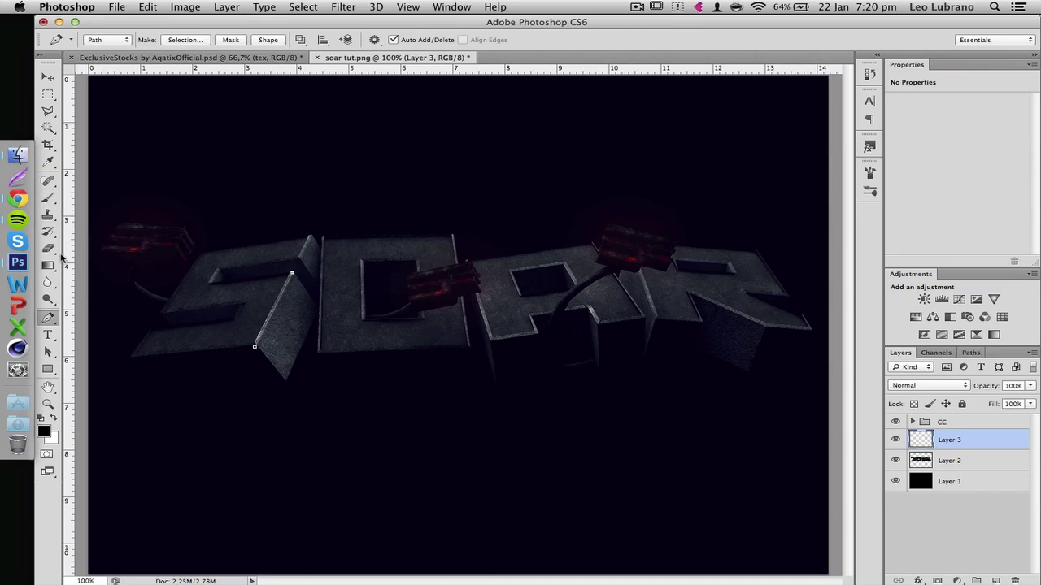
pyautogui.rightClick(232, 190)
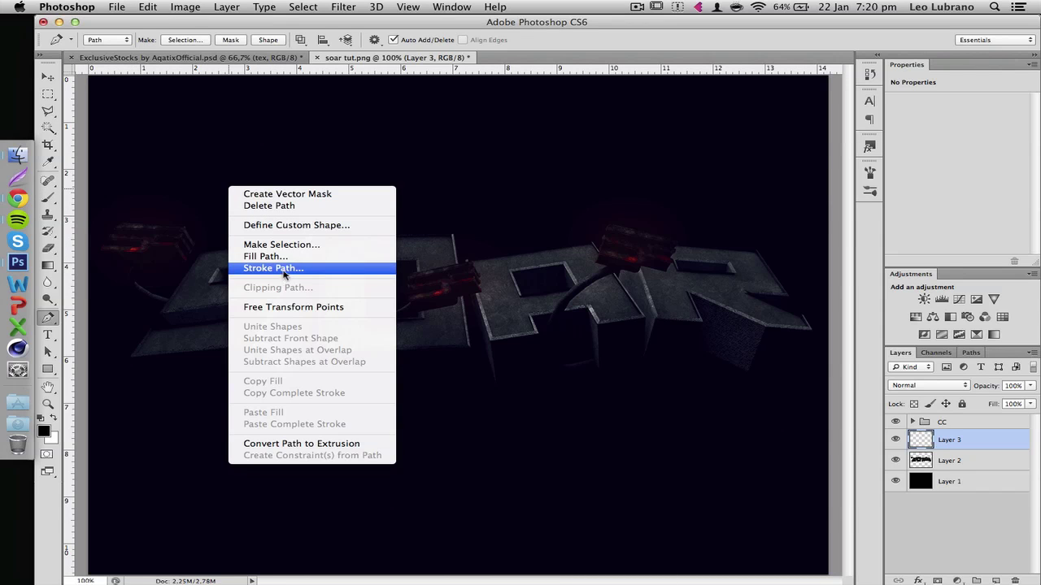
pyautogui.click(280, 268)
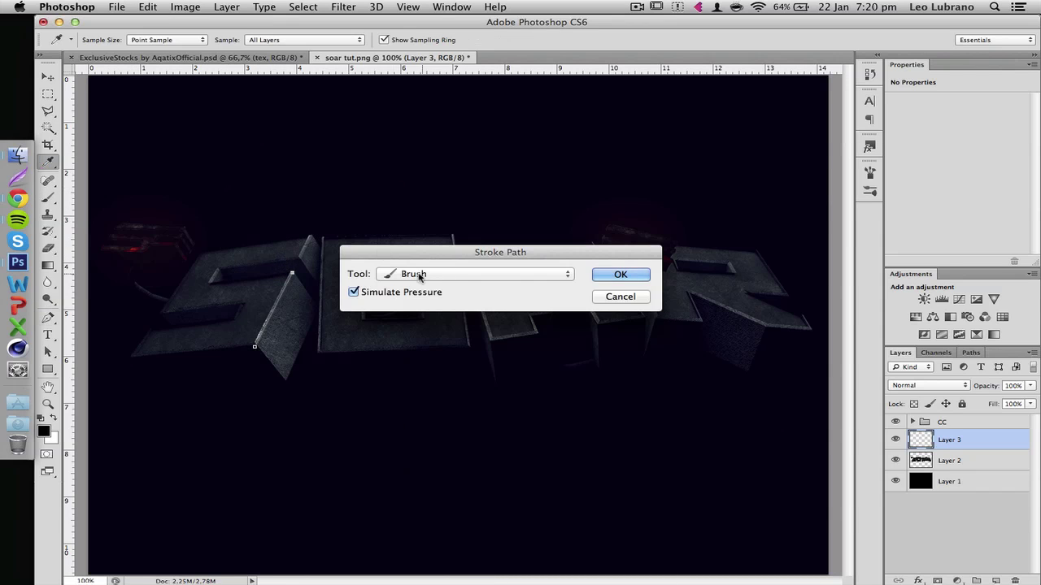
pyautogui.click(421, 275)
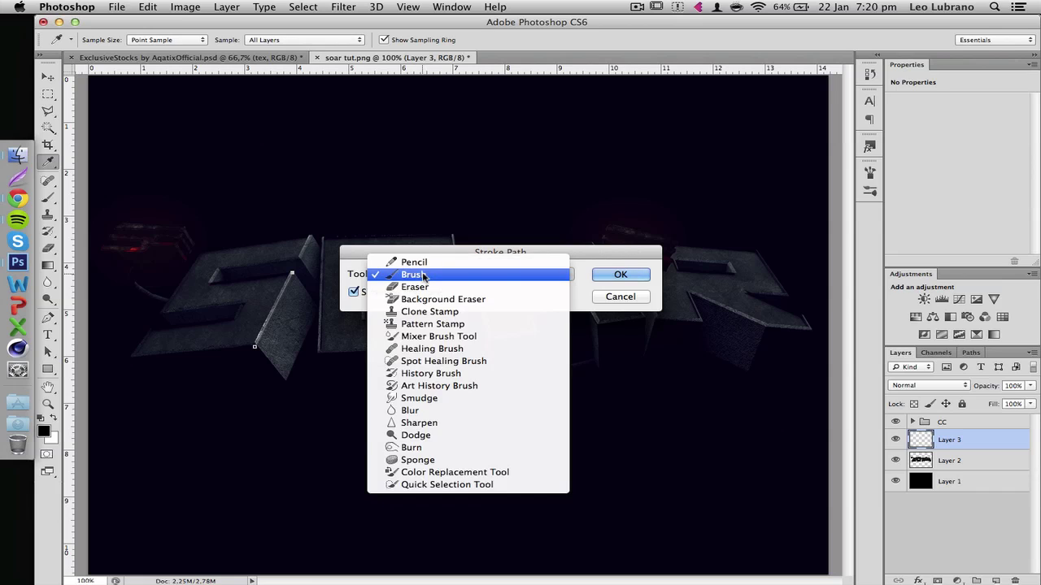
pyautogui.click(424, 275)
pyautogui.click(620, 275)
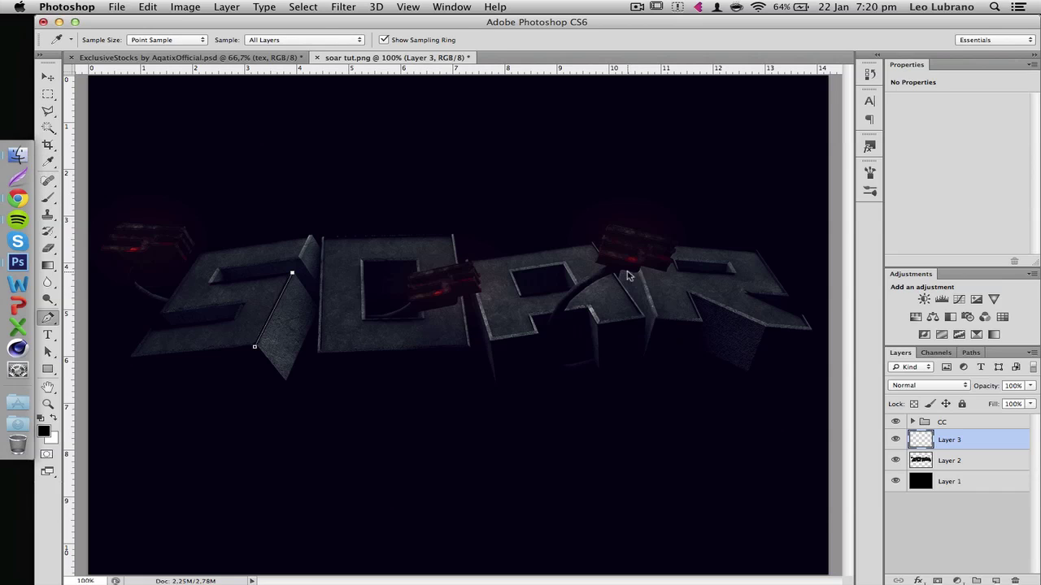
pyautogui.press('Return')
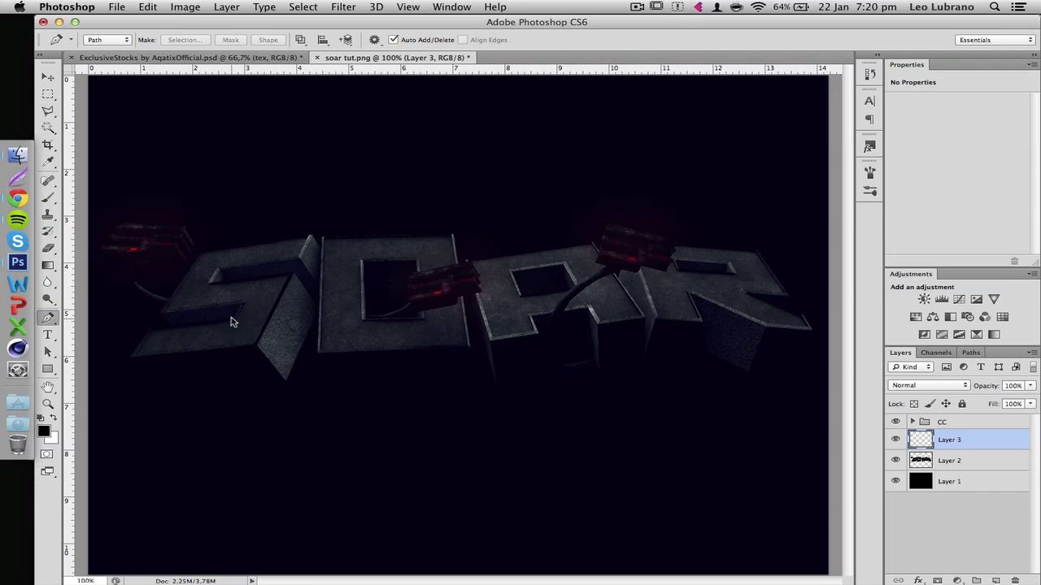
# - Lower Layer 3's opacity to 38%
pyautogui.moveTo(988, 388); pyautogui.dragTo(944, 389)
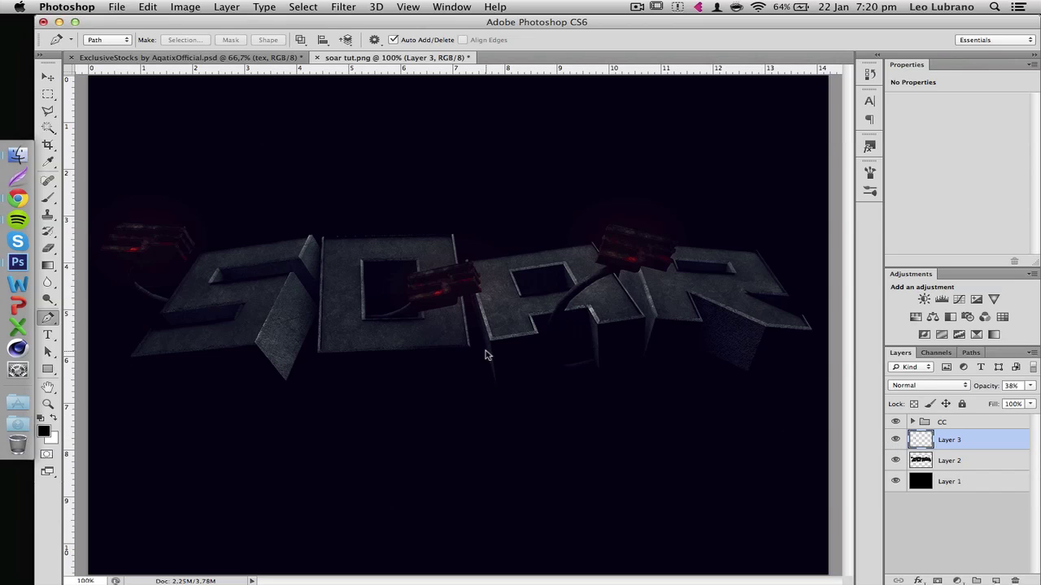
pyautogui.press('super+minus')
pyautogui.click(47, 77)
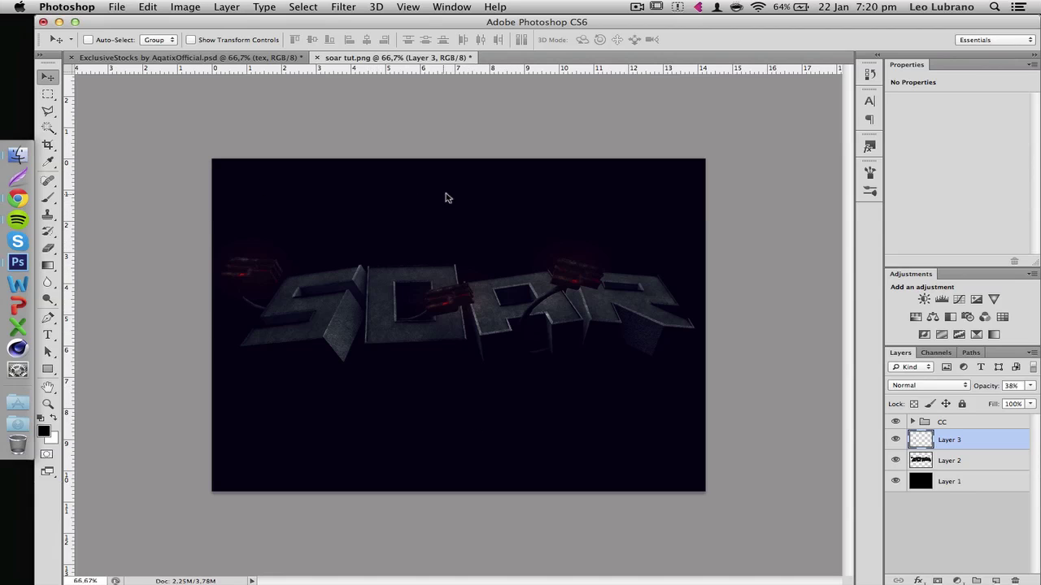
# - Expand the CC group and select its top Soft Light gradient map
pyautogui.click(911, 421)
pyautogui.click(1000, 442)
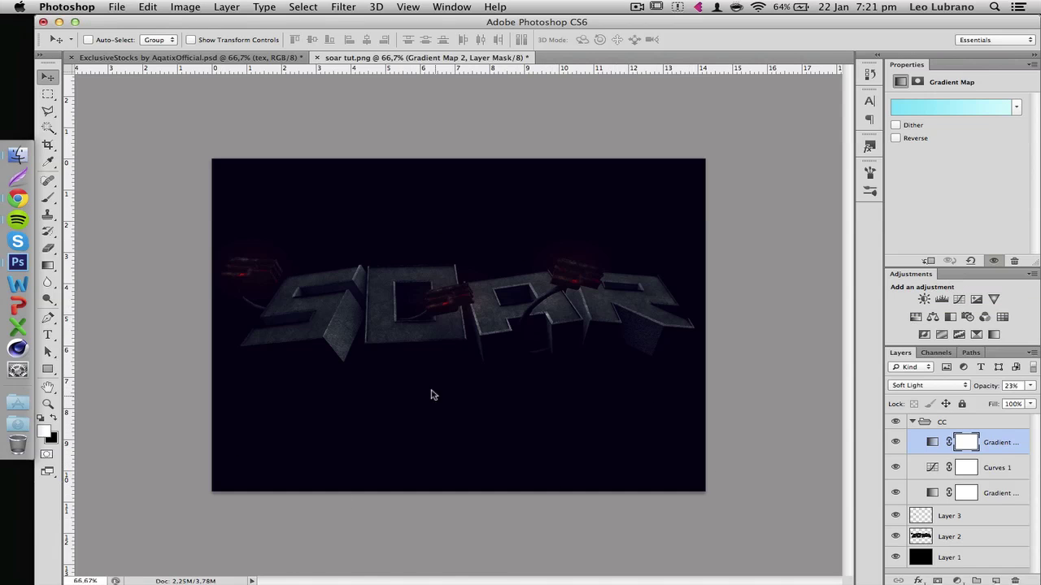
# - Select Layer 3 and Layer 2 together and merge them into one Layer 3
pyautogui.click(1002, 471)
pyautogui.click(1002, 491)
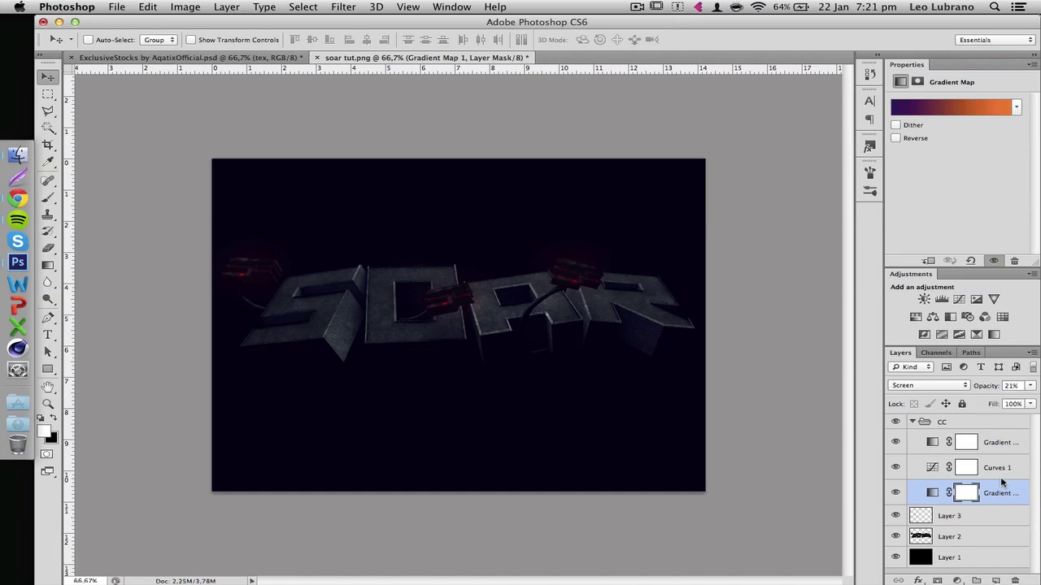
pyautogui.click(987, 518)
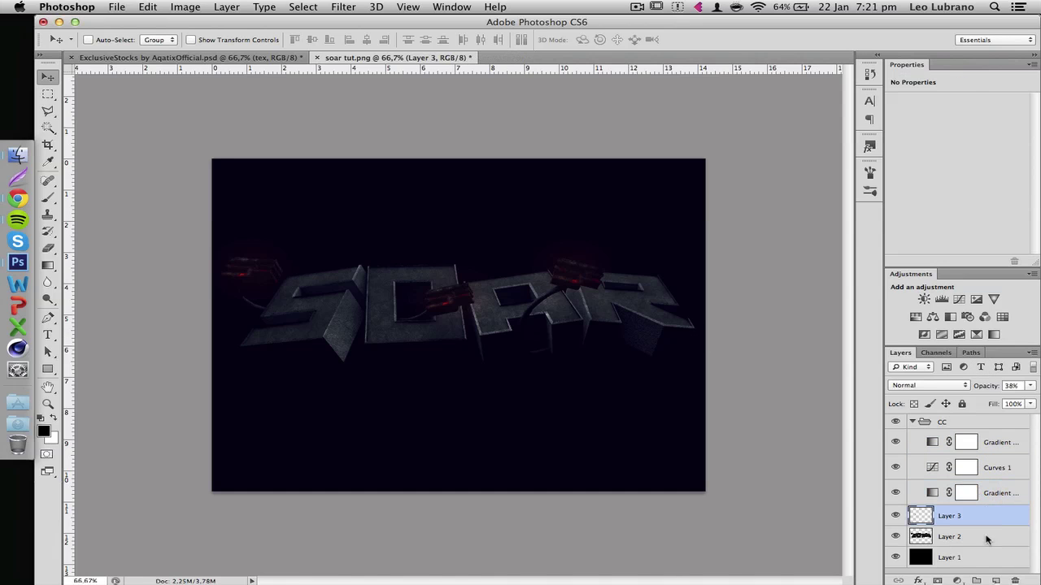
pyautogui.keyDown('shift'); pyautogui.click(987, 539); pyautogui.keyUp('shift')
pyautogui.press('super+1')
pyautogui.press('super+e')
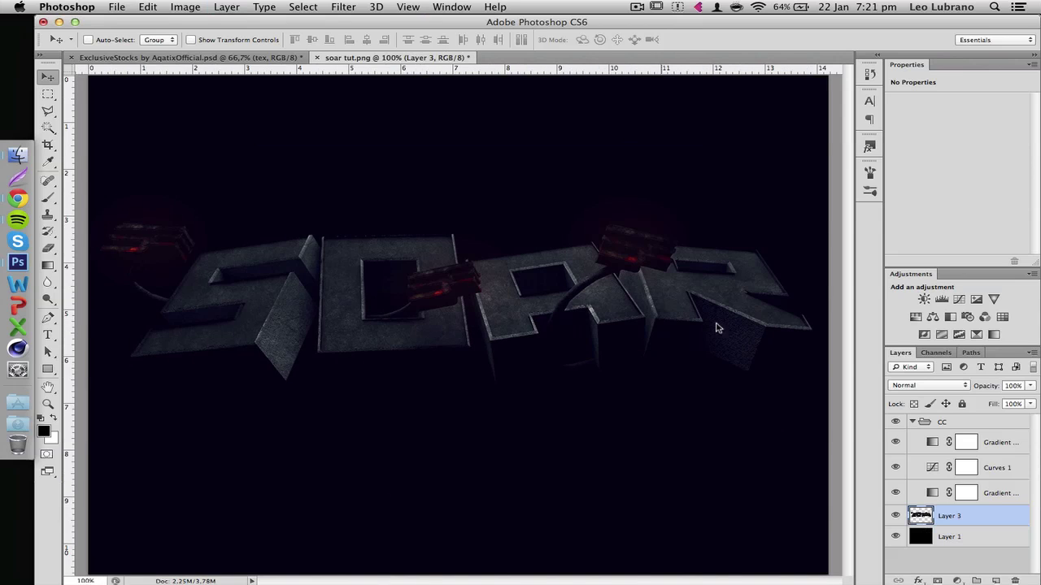